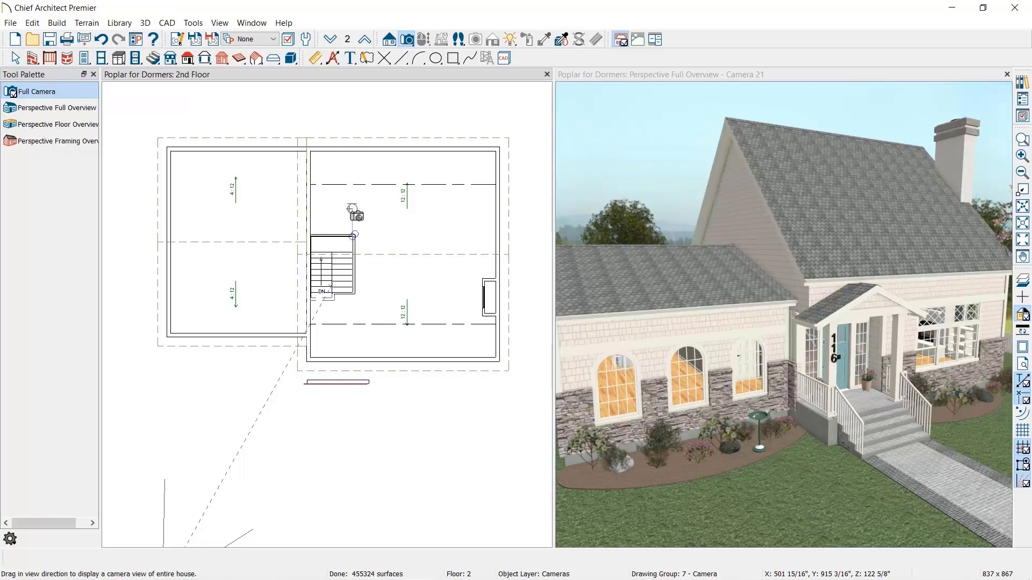
Step: Display the Roof tool set in the Tool Palette from the Build menu
{"action": "left_click", "coordinate": [57, 23]}
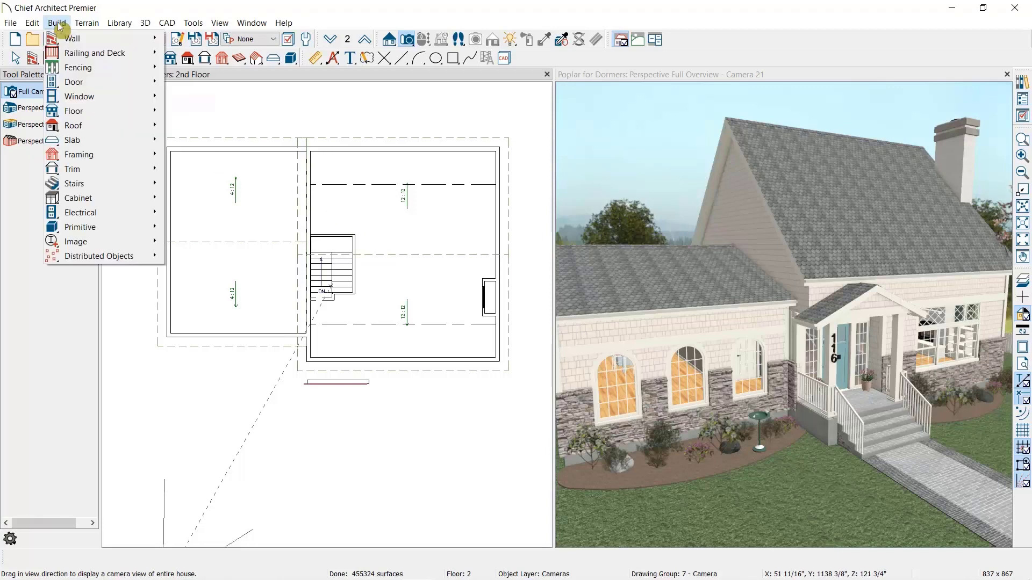
{"action": "mouse_move", "coordinate": [95, 126]}
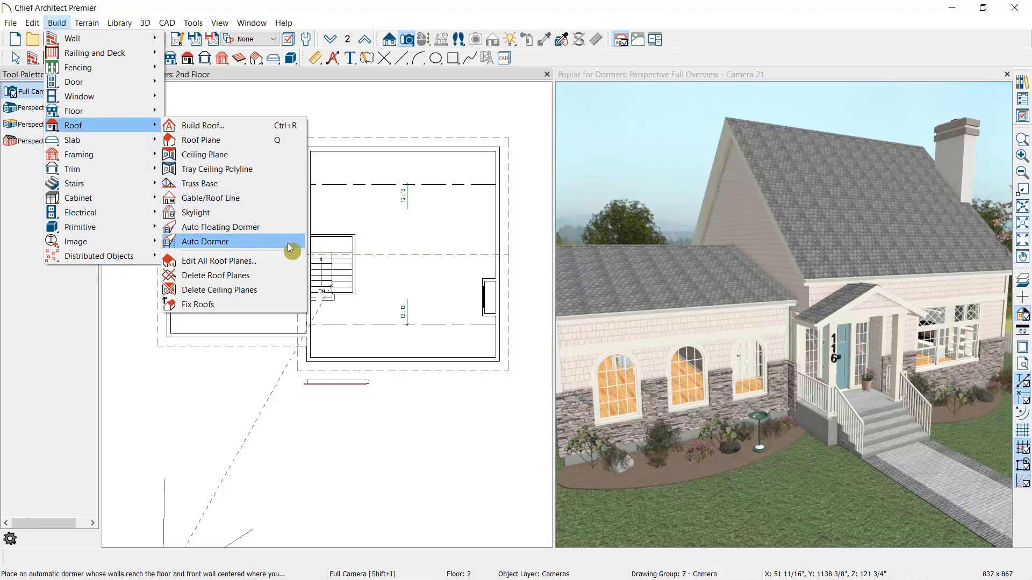
{"action": "left_click", "coordinate": [169, 76]}
{"action": "left_click", "coordinate": [187, 58]}
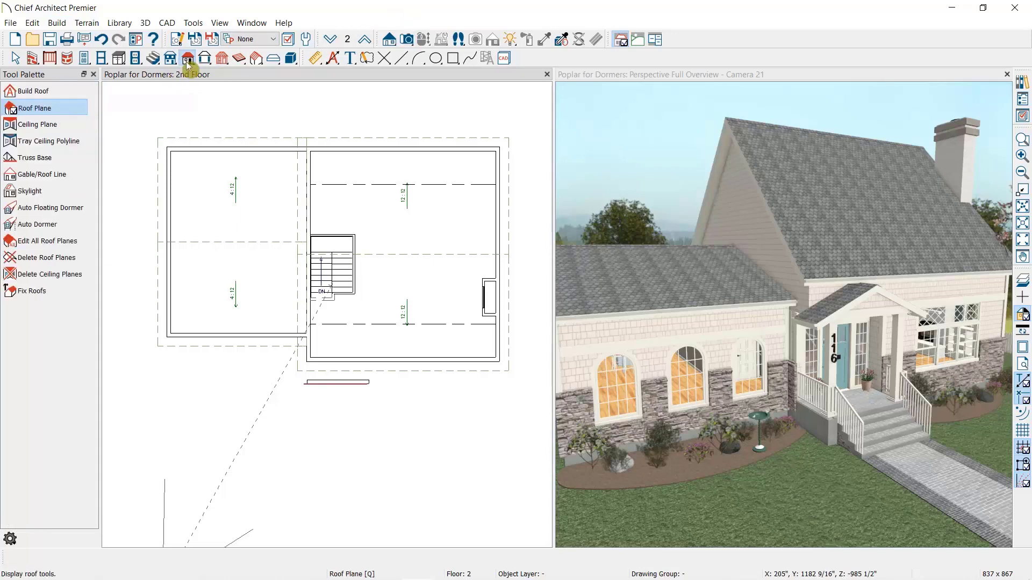
Step: Place an Auto Floating Dormer on the left roof and dismiss the dormer-roof warning
{"action": "left_click", "coordinate": [80, 215]}
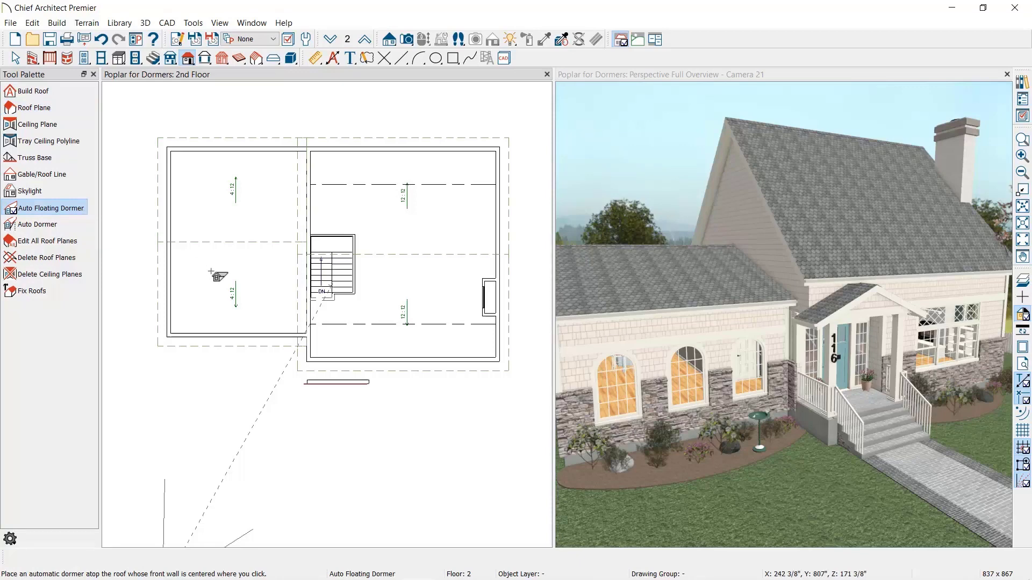
{"action": "left_click", "coordinate": [240, 293]}
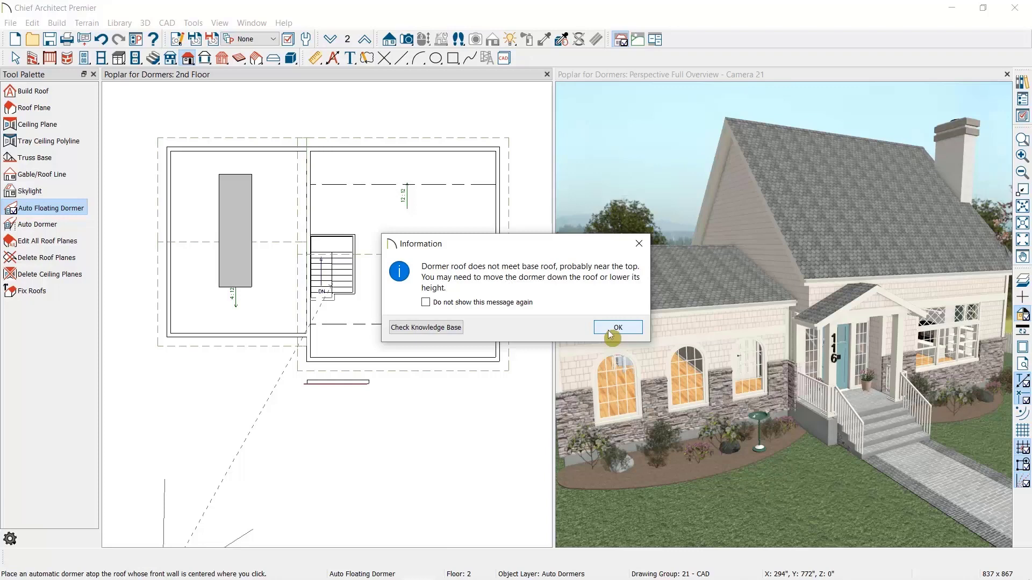
{"action": "left_click", "coordinate": [608, 330]}
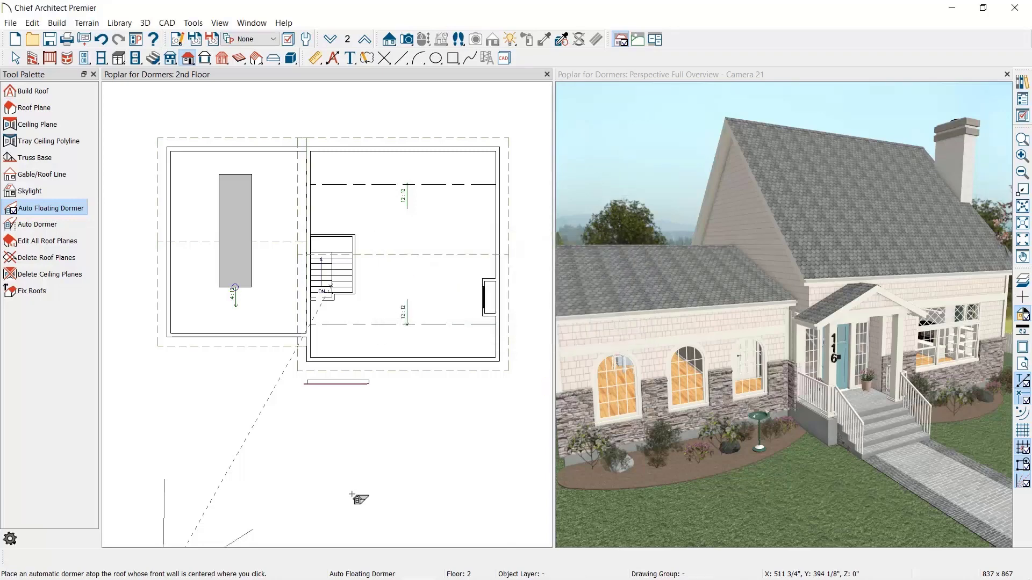
Step: Drag the floating dormer down the roof toward the eave, accepting the warning
{"action": "left_click", "coordinate": [247, 283]}
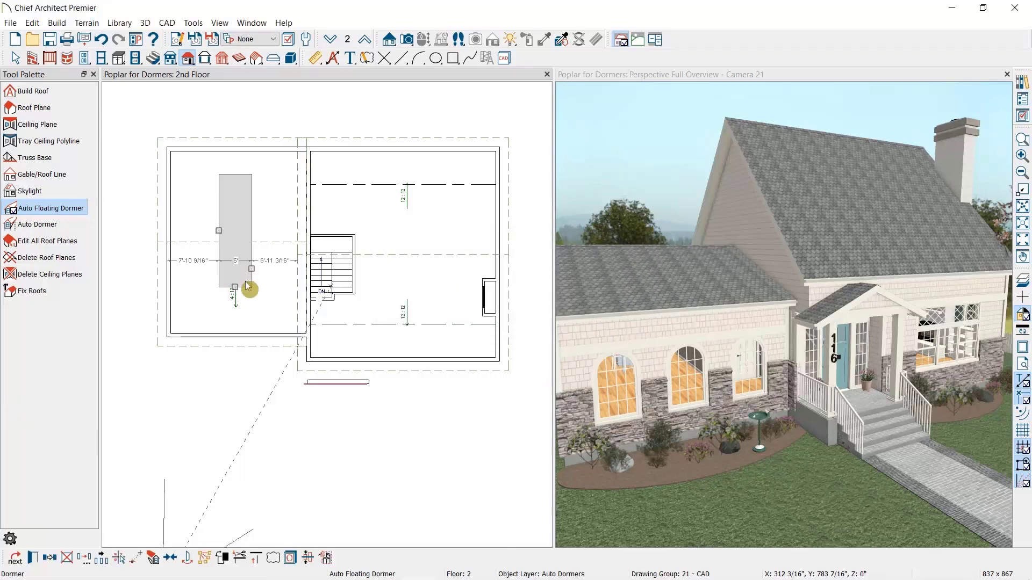
{"action": "left_click_drag", "start_coordinate": [234, 288], "coordinate": [234, 337]}
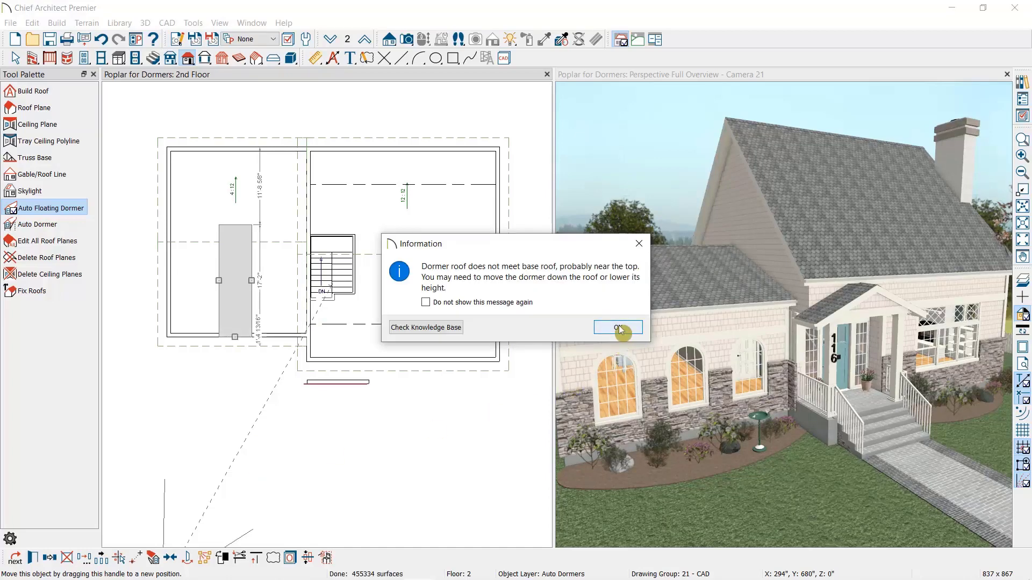
{"action": "left_click", "coordinate": [620, 330]}
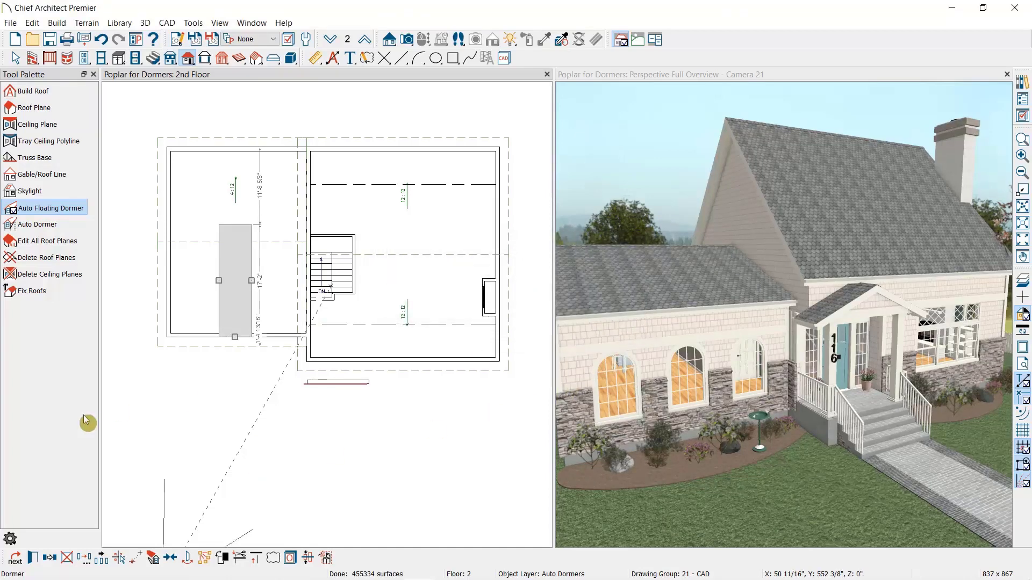
Step: Review the dormer's Roof and Walls settings and accept them
{"action": "double_click", "coordinate": [252, 280]}
{"action": "key", "text": "Tab"}
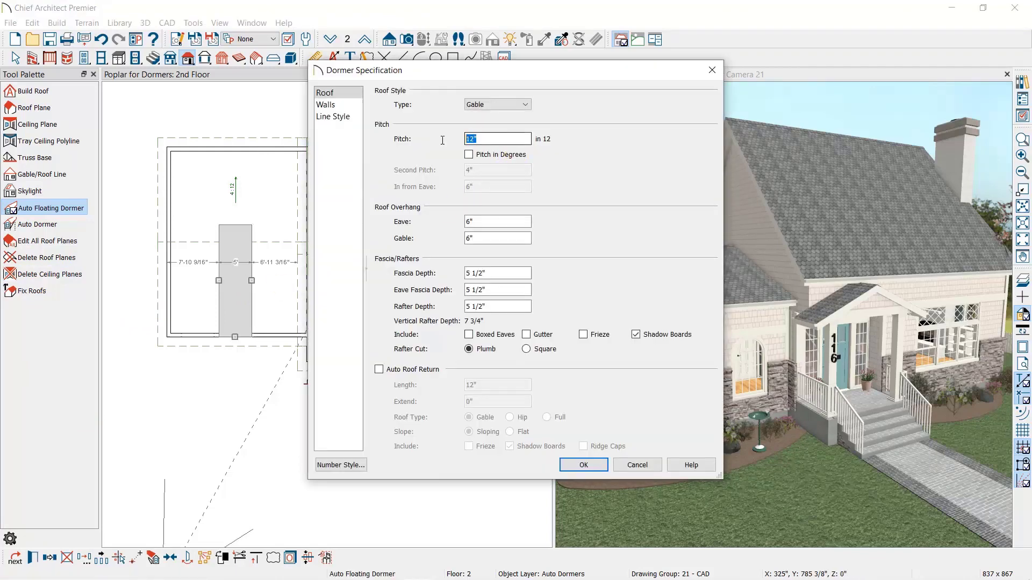
{"action": "left_click", "coordinate": [350, 107]}
{"action": "left_click", "coordinate": [515, 123]}
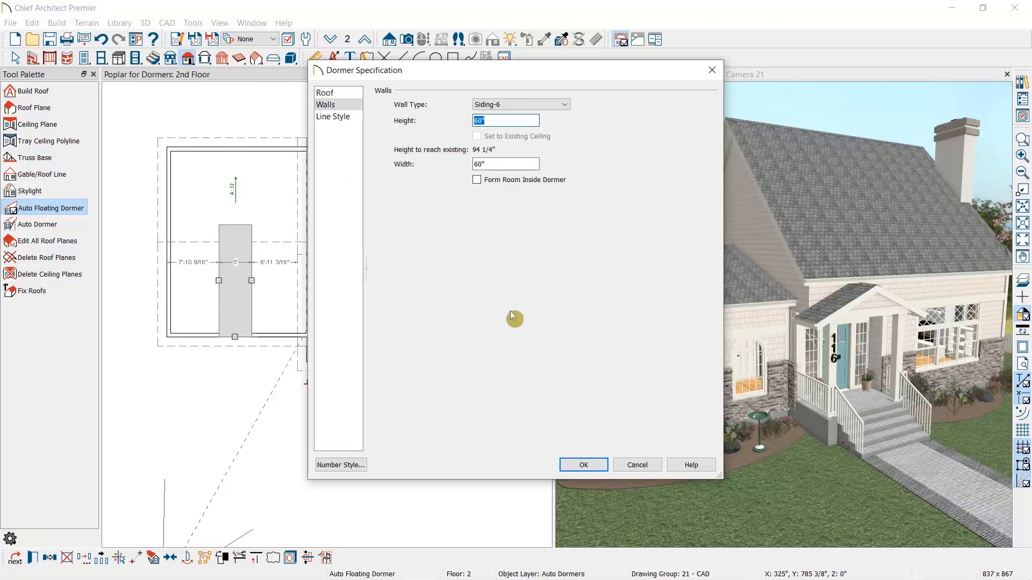
{"action": "left_click", "coordinate": [574, 464]}
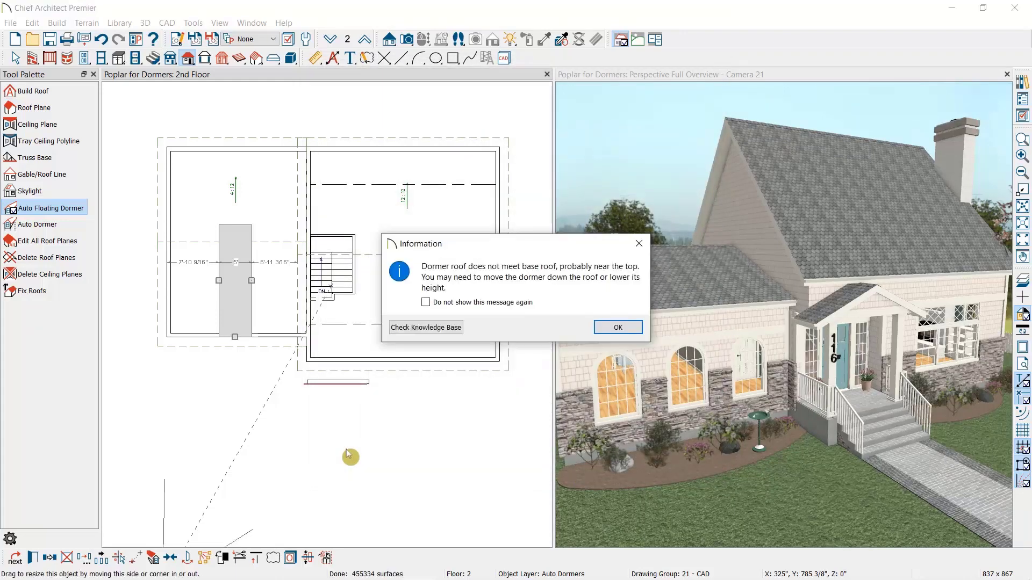
{"action": "left_click", "coordinate": [608, 325]}
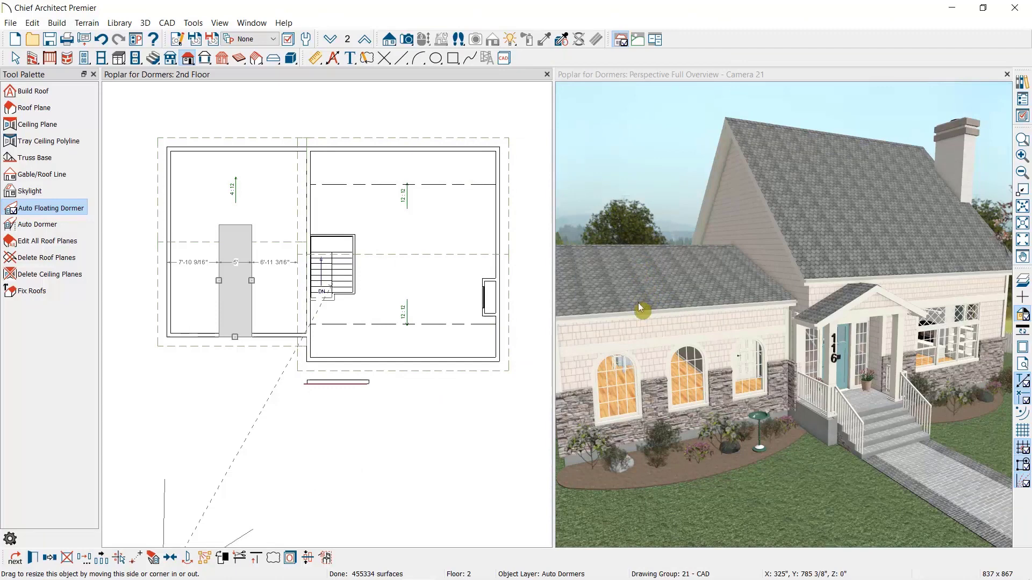
Step: Change the left roof plane's pitch to 12 in 12
{"action": "key", "text": "space"}
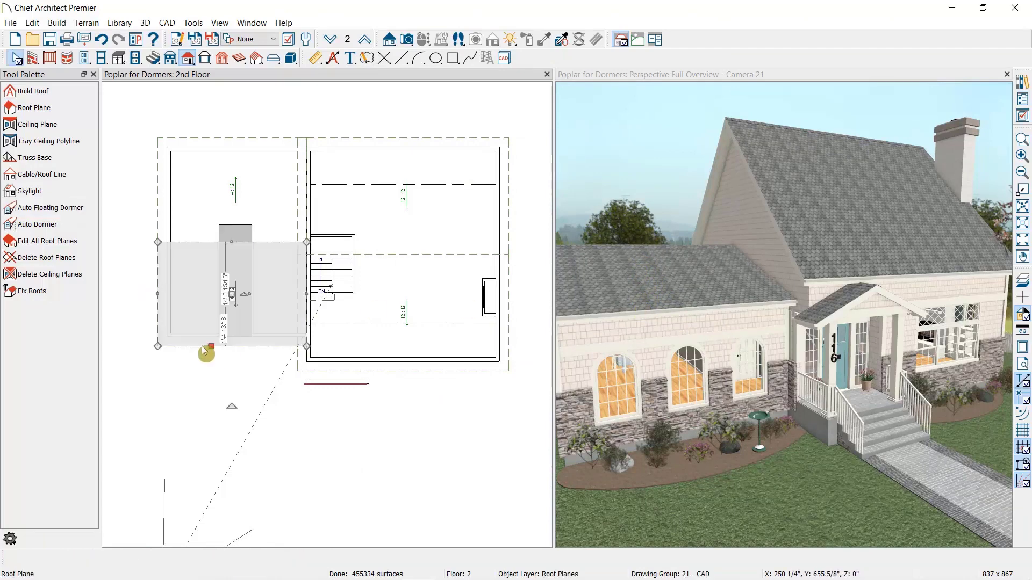
{"action": "left_click", "coordinate": [161, 212]}
{"action": "left_click", "coordinate": [18, 563]}
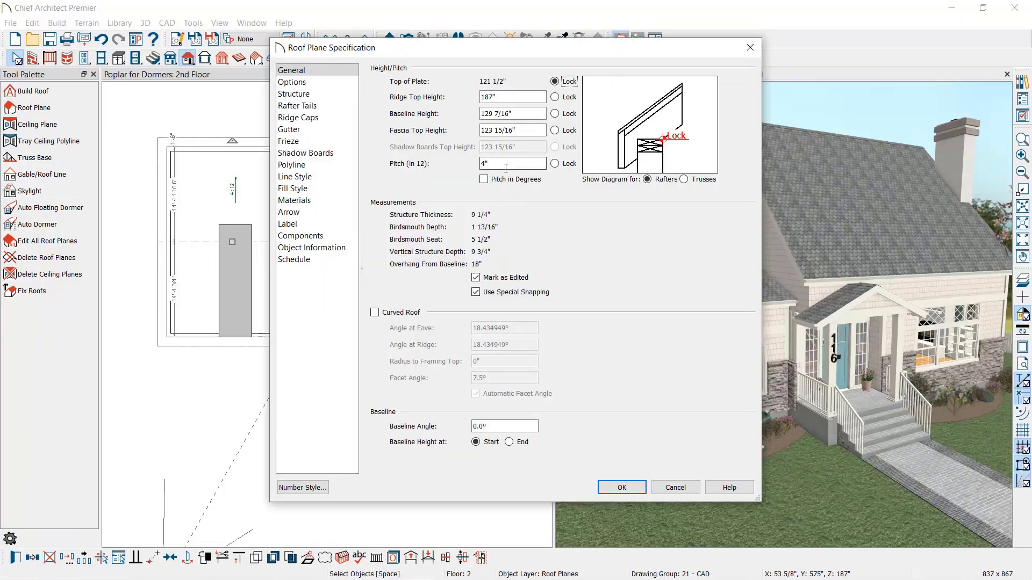
{"action": "double_click", "coordinate": [505, 163]}
{"action": "type", "text": "12"}
{"action": "key", "text": "Tab"}
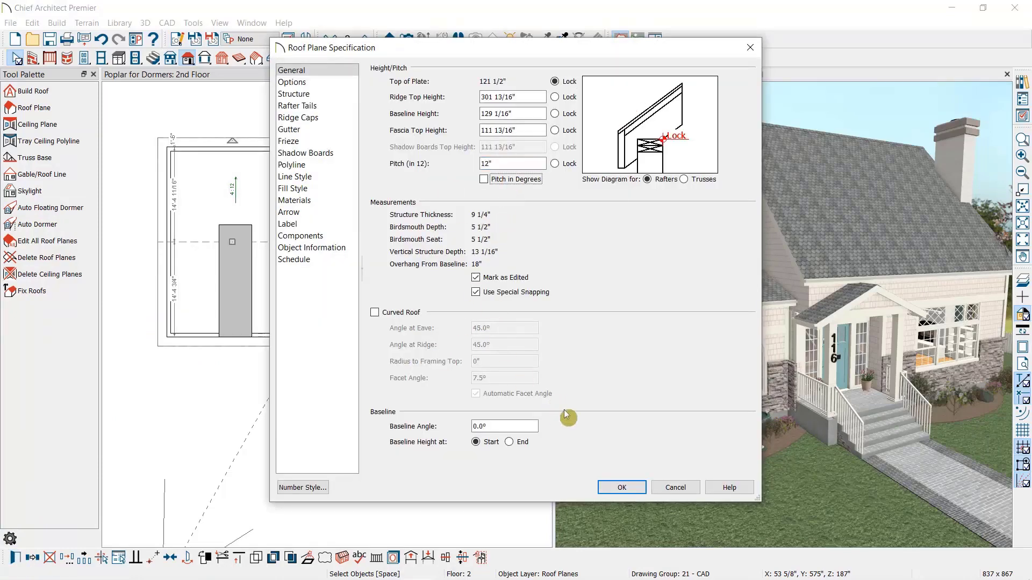
{"action": "left_click", "coordinate": [623, 488]}
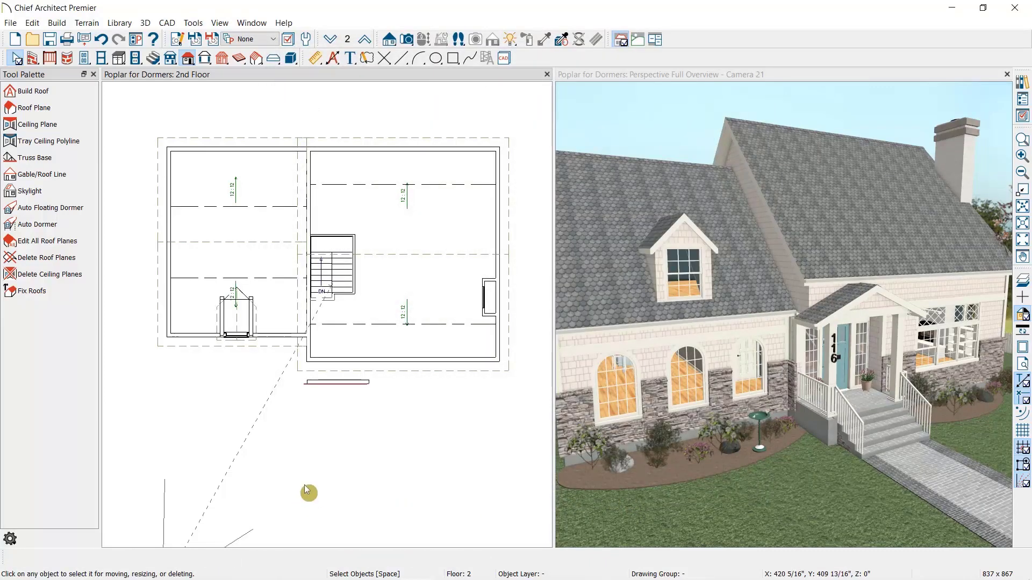
Step: Cut Cross Section/Elevation 1 through the dormer, zoom in, then go back to 2nd Floor
{"action": "left_click", "coordinate": [389, 39]}
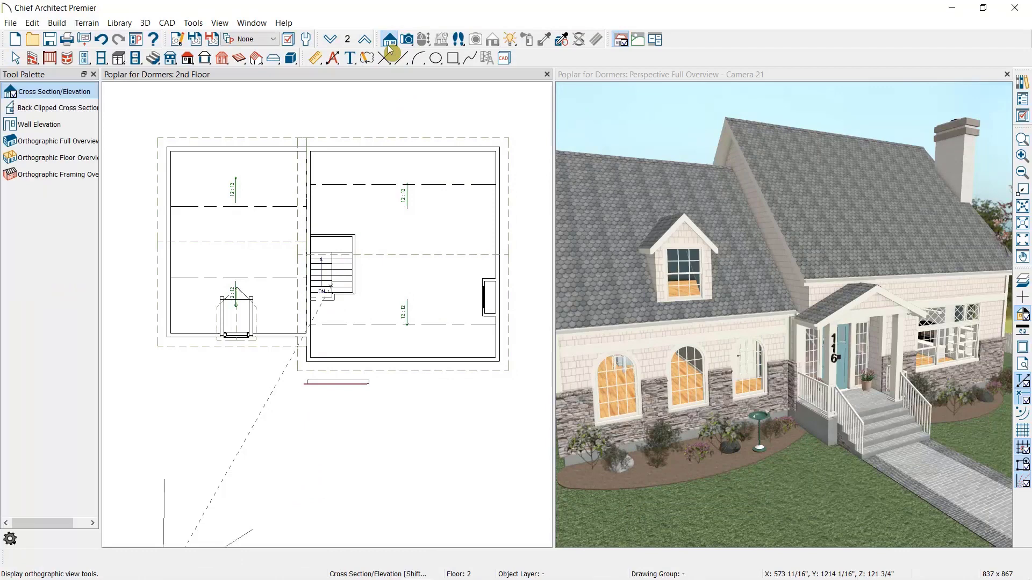
{"action": "left_click_drag", "start_coordinate": [244, 316], "coordinate": [259, 317]}
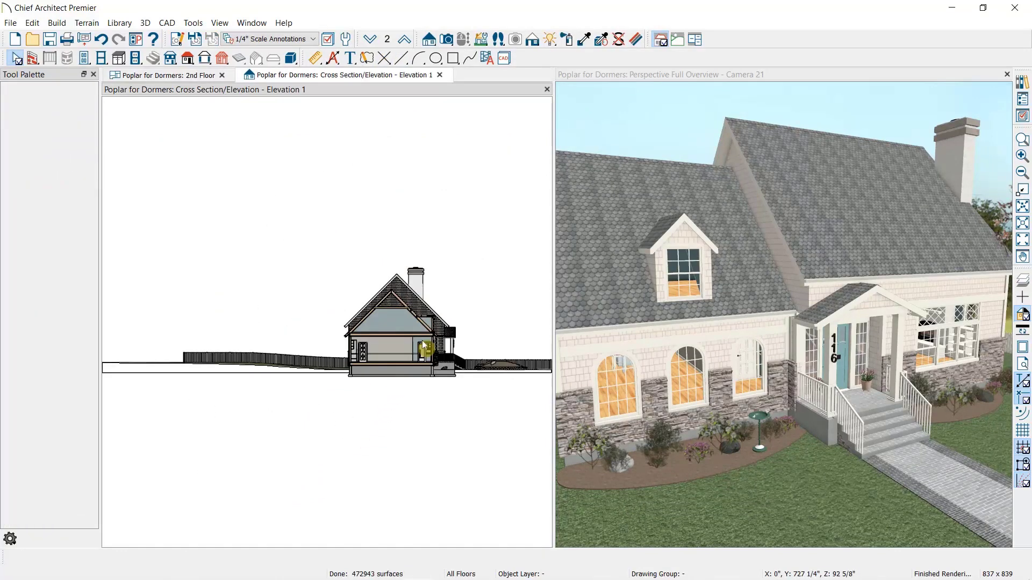
{"action": "scroll", "coordinate": [437, 321], "scroll_direction": "up", "scroll_amount": 6}
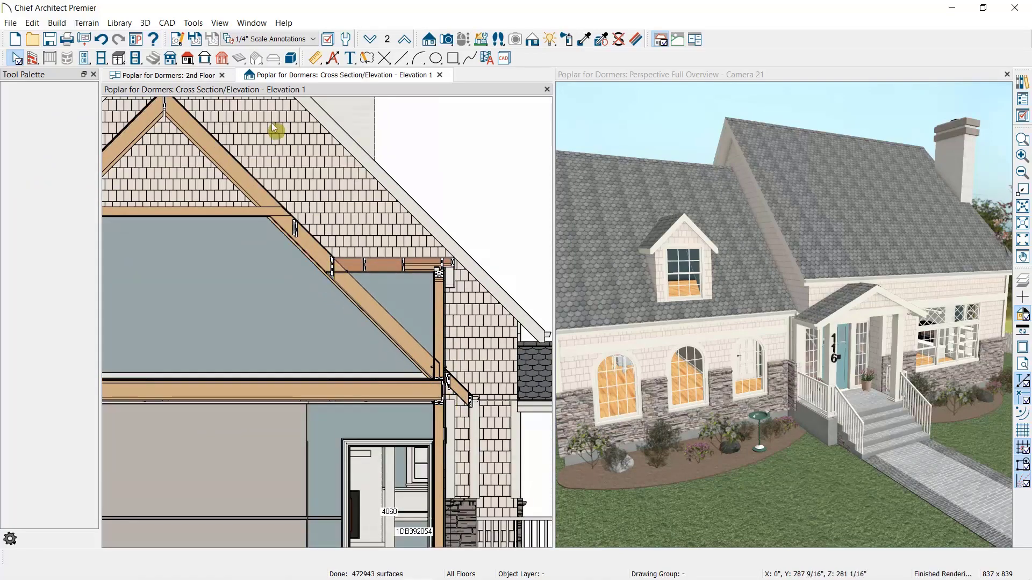
{"action": "left_click", "coordinate": [185, 76]}
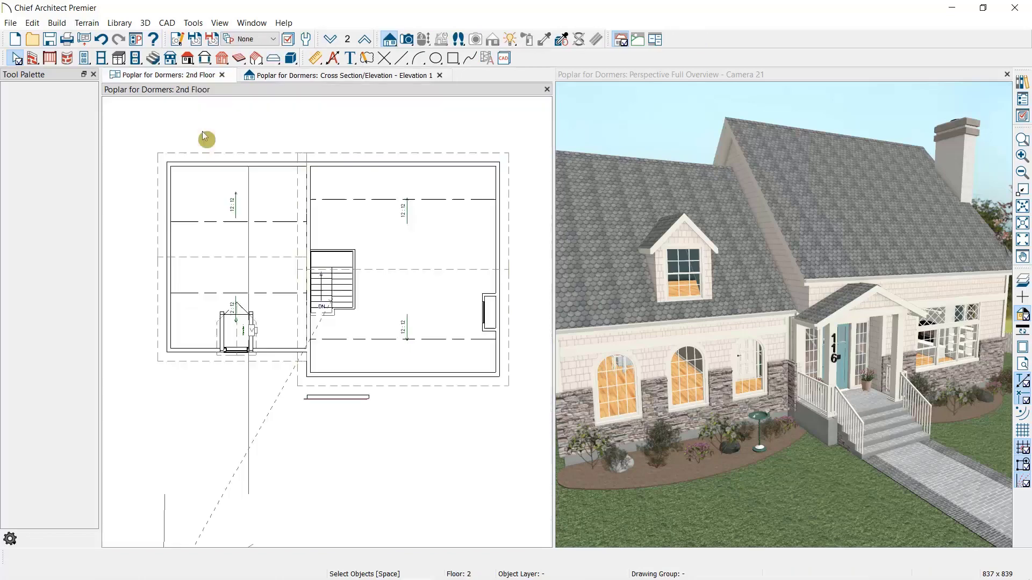
Step: Check the dormer's gable roof and overhang, and set its walls to 60" high and wide
{"action": "double_click", "coordinate": [223, 338]}
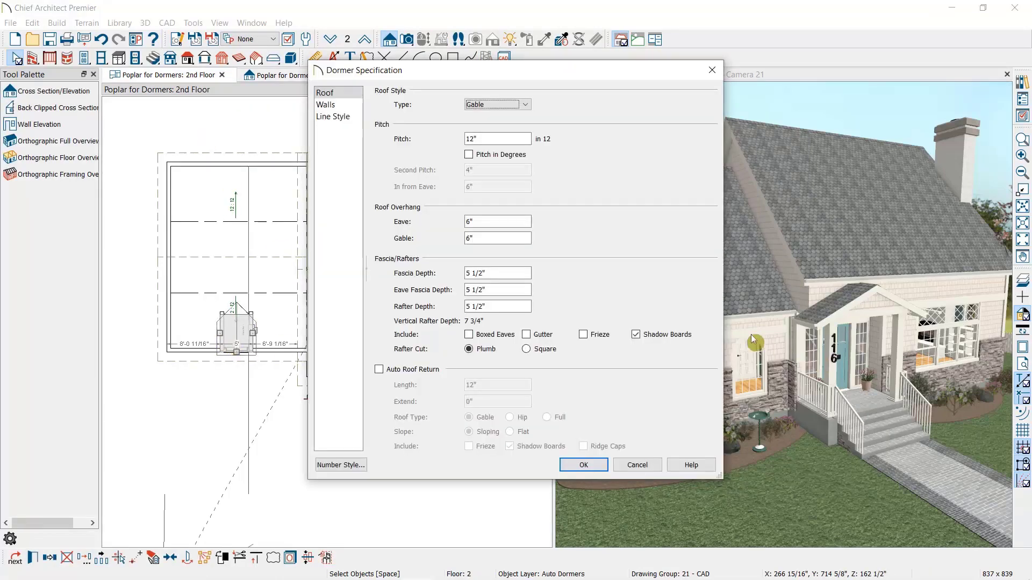
{"action": "left_click", "coordinate": [521, 107]}
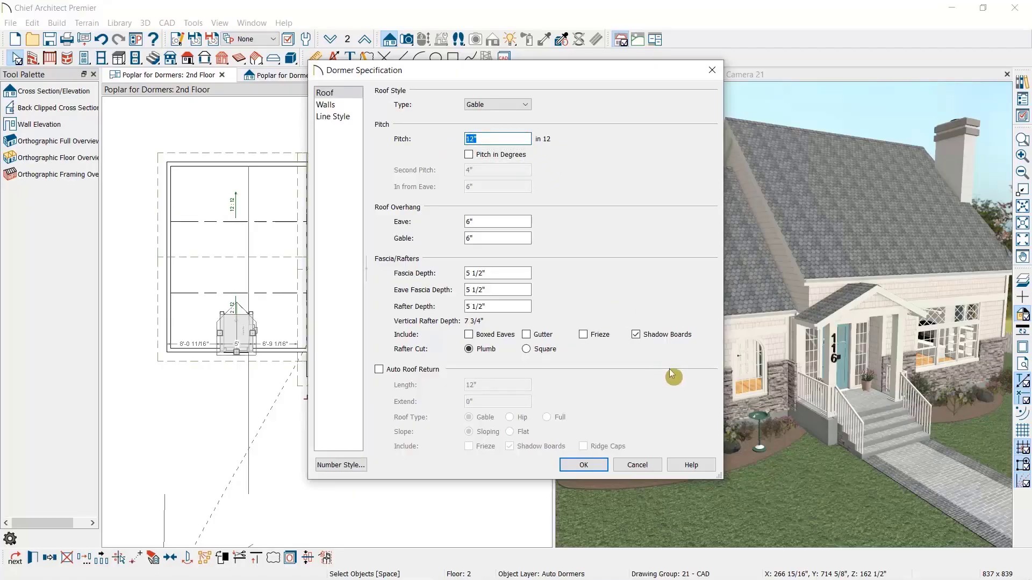
{"action": "double_click", "coordinate": [468, 238]}
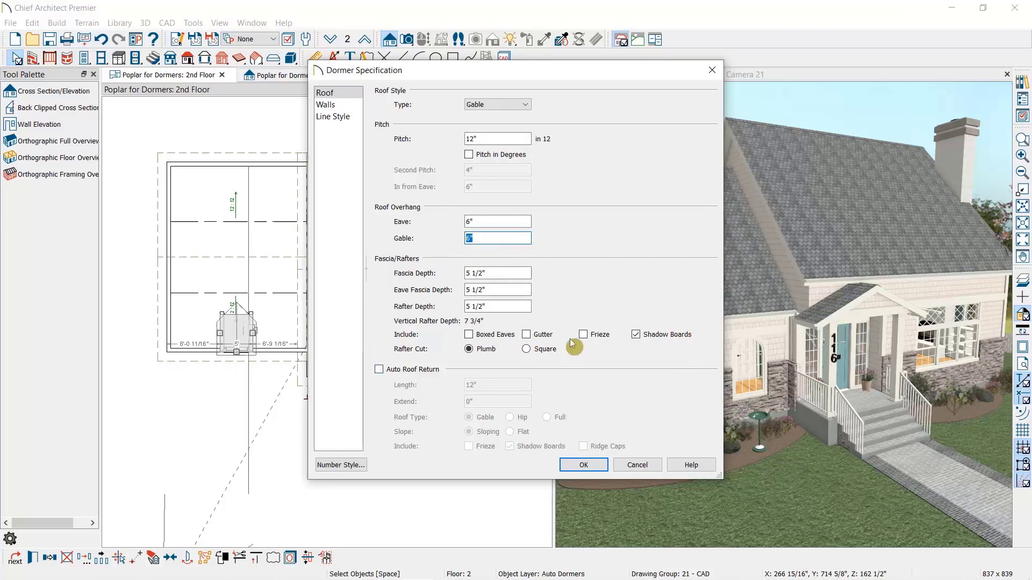
{"action": "left_click", "coordinate": [334, 105]}
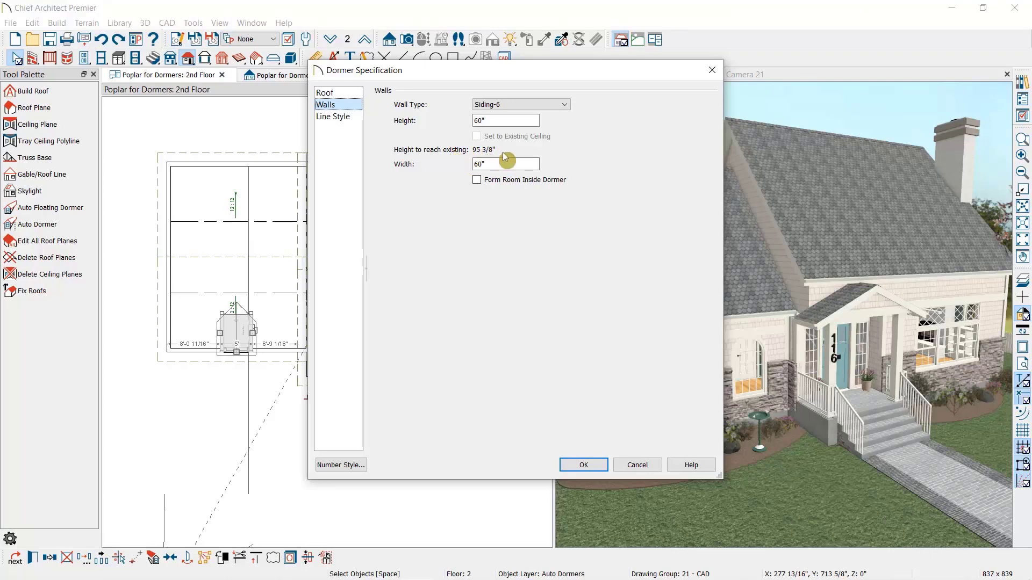
{"action": "left_click", "coordinate": [586, 465]}
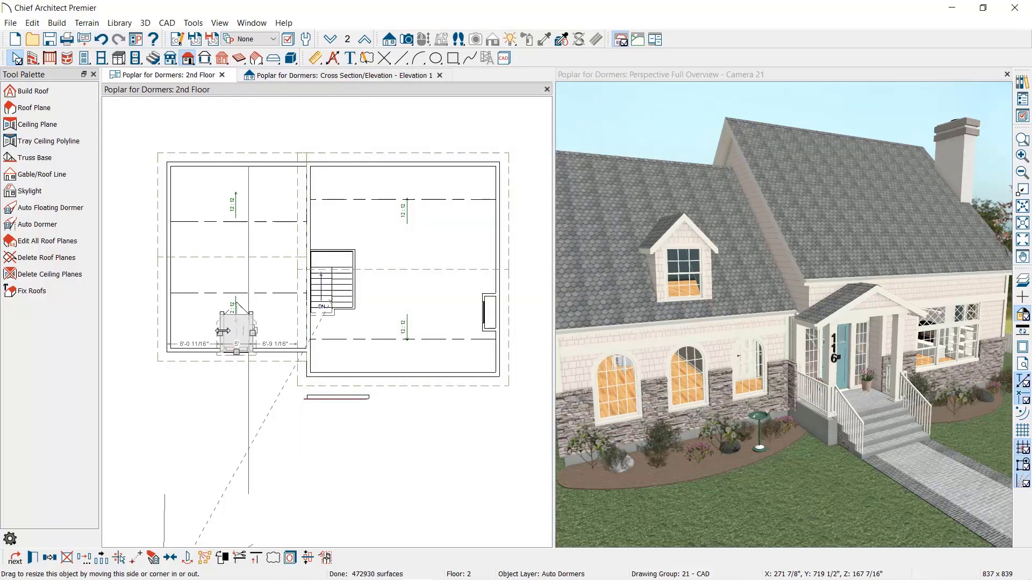
Step: Delete the floating dormer, place an Auto Dormer on the front wall, dismiss 'Cannot find walls'
{"action": "key", "text": "Delete"}
{"action": "left_click", "coordinate": [58, 228]}
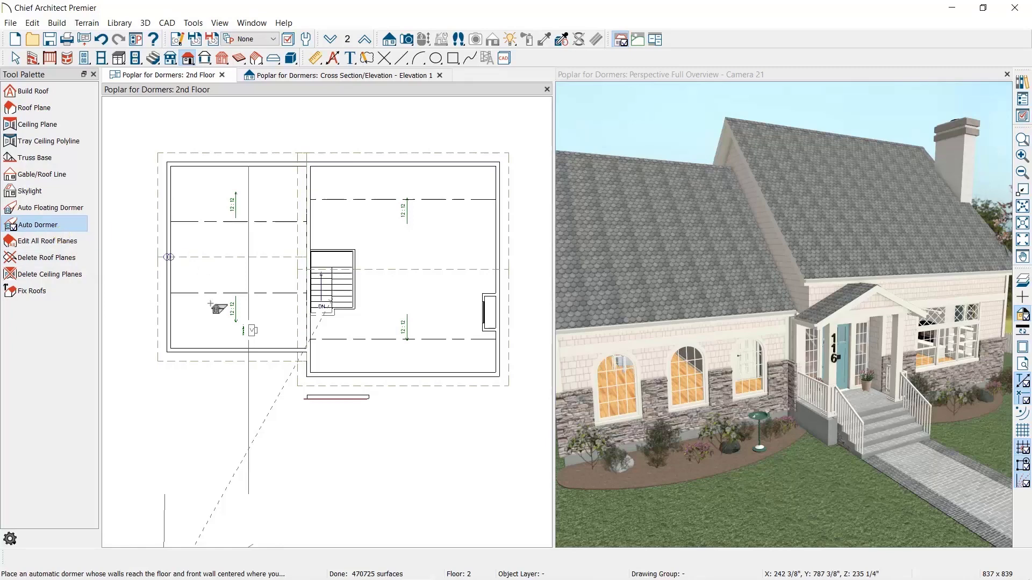
{"action": "left_click", "coordinate": [240, 350]}
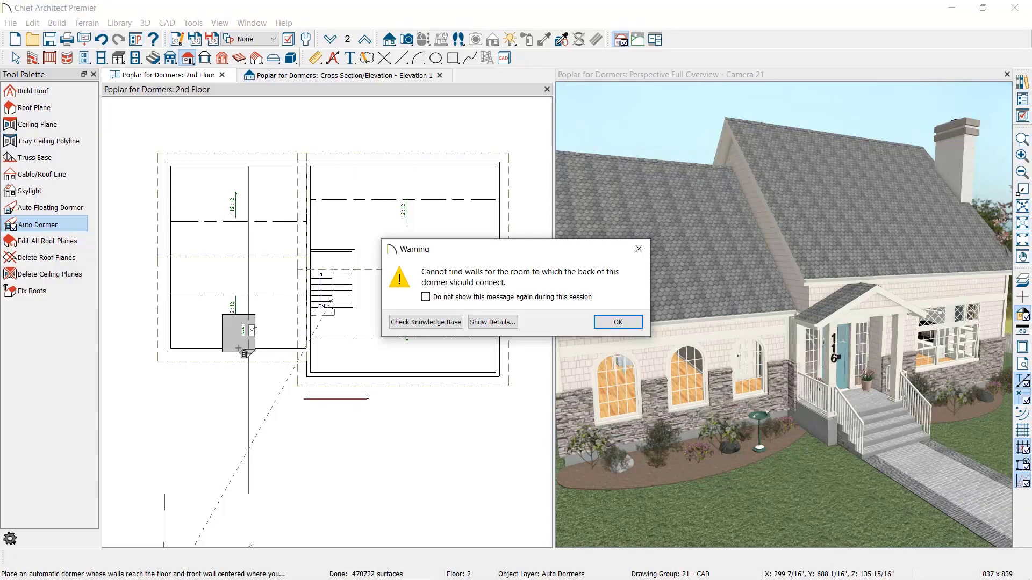
{"action": "left_click", "coordinate": [610, 322]}
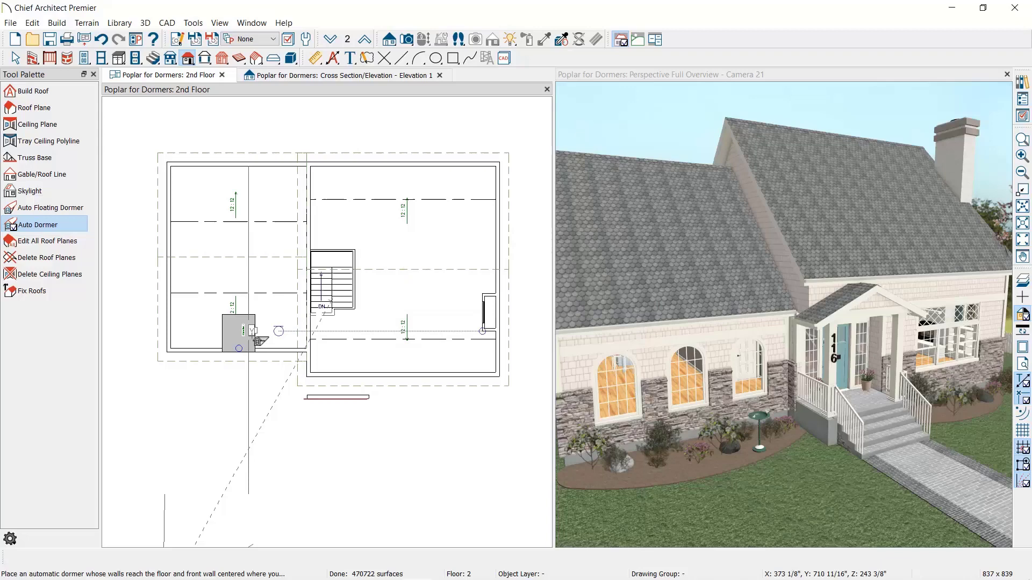
{"action": "left_click", "coordinate": [232, 333]}
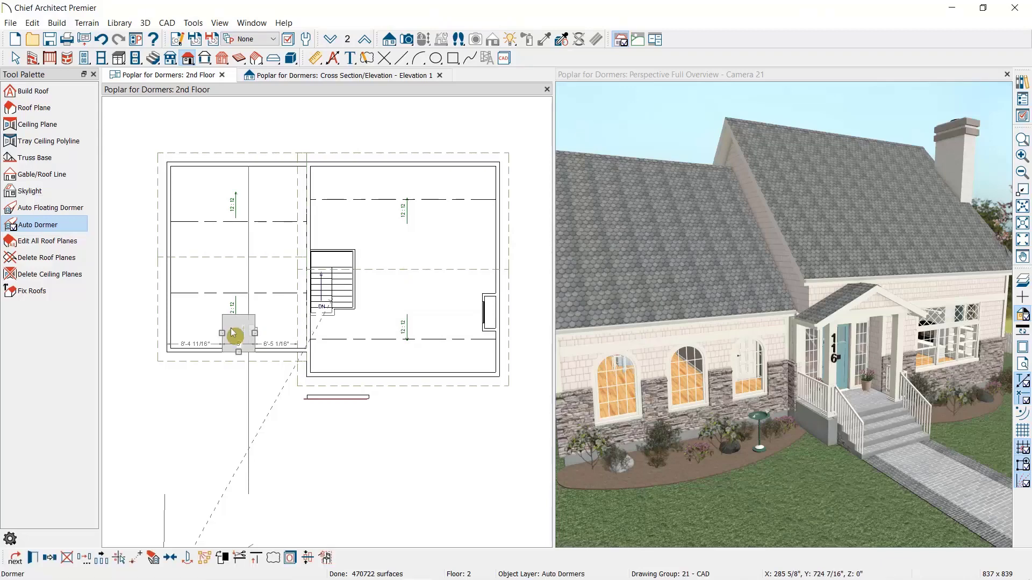
Step: Draw a straight interior wall across the front-left room to close it off
{"action": "left_click", "coordinate": [32, 58]}
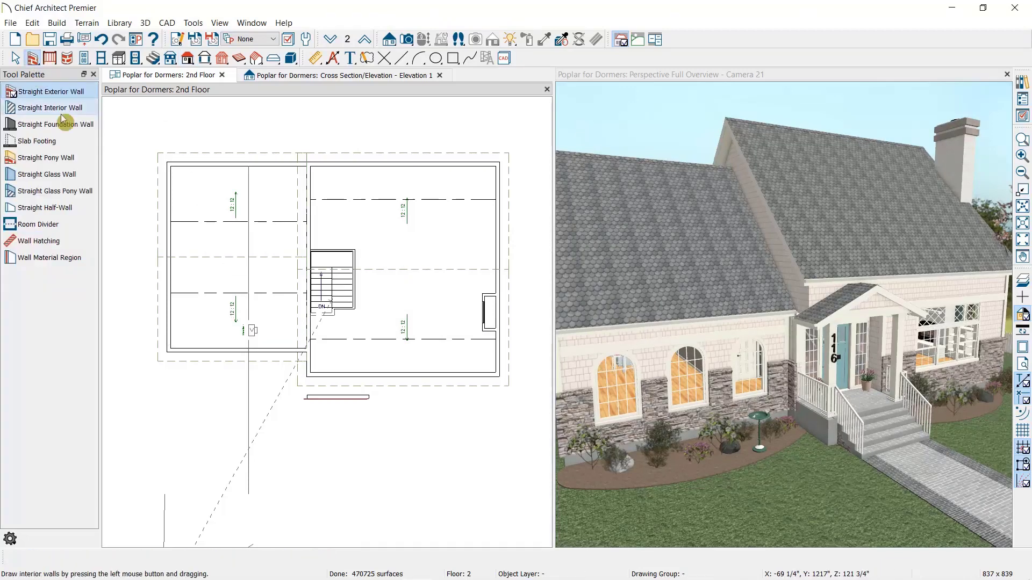
{"action": "left_click", "coordinate": [60, 113]}
{"action": "left_click_drag", "start_coordinate": [166, 293], "coordinate": [323, 299]}
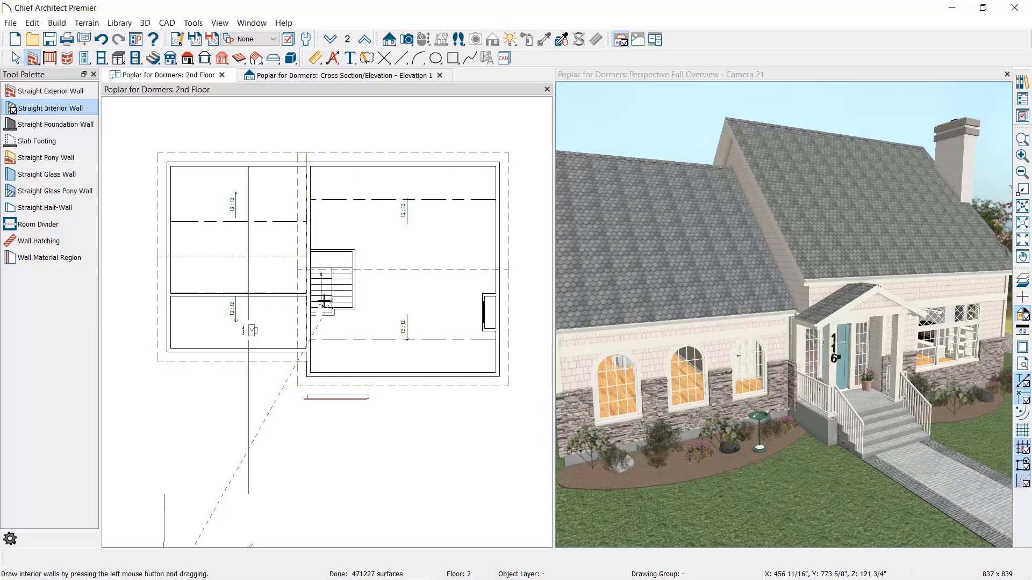
Step: Place an Auto Dormer on the front-left wall and check it in Elevation 1
{"action": "left_click", "coordinate": [188, 58]}
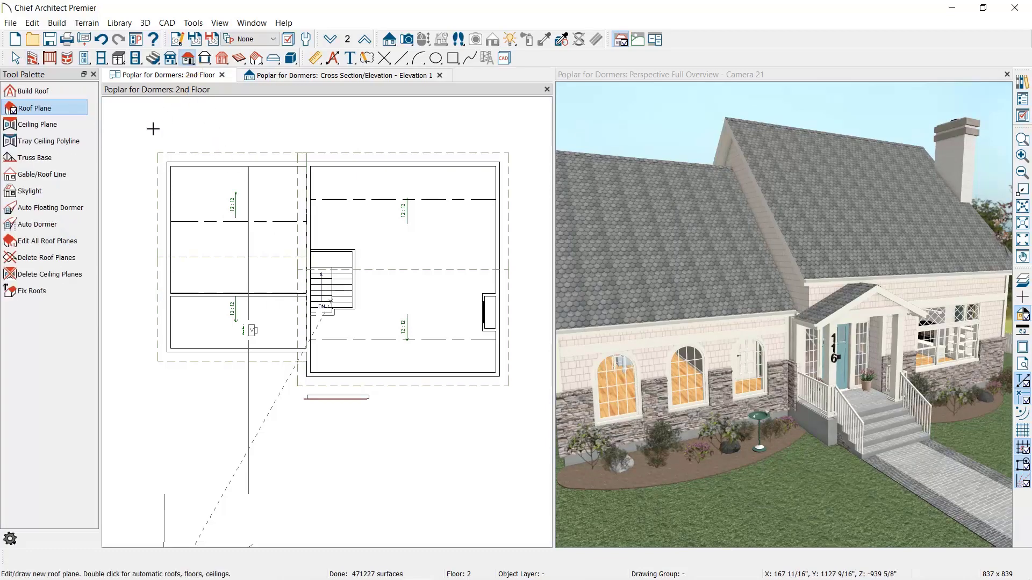
{"action": "left_click", "coordinate": [61, 224]}
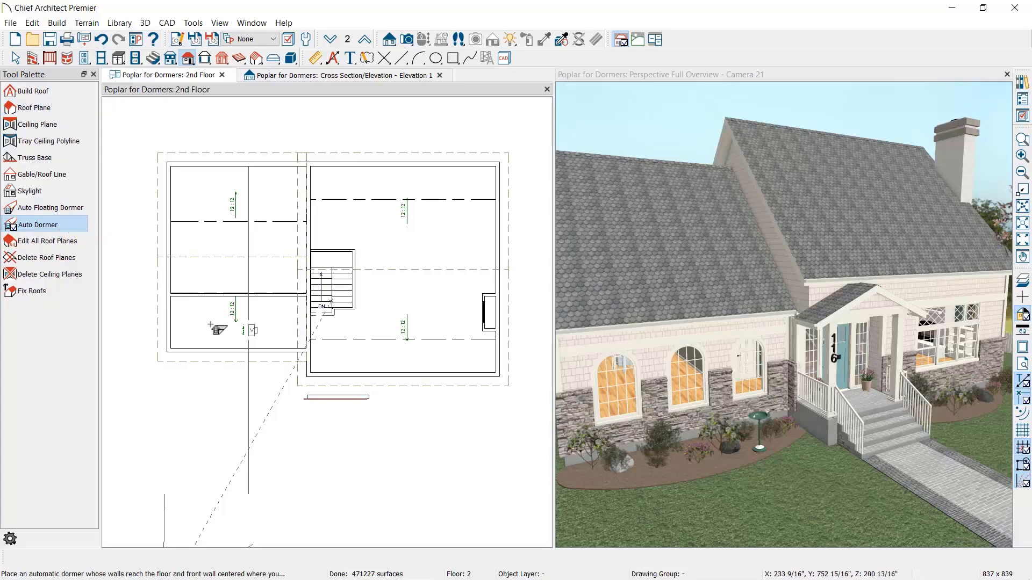
{"action": "left_click", "coordinate": [244, 356]}
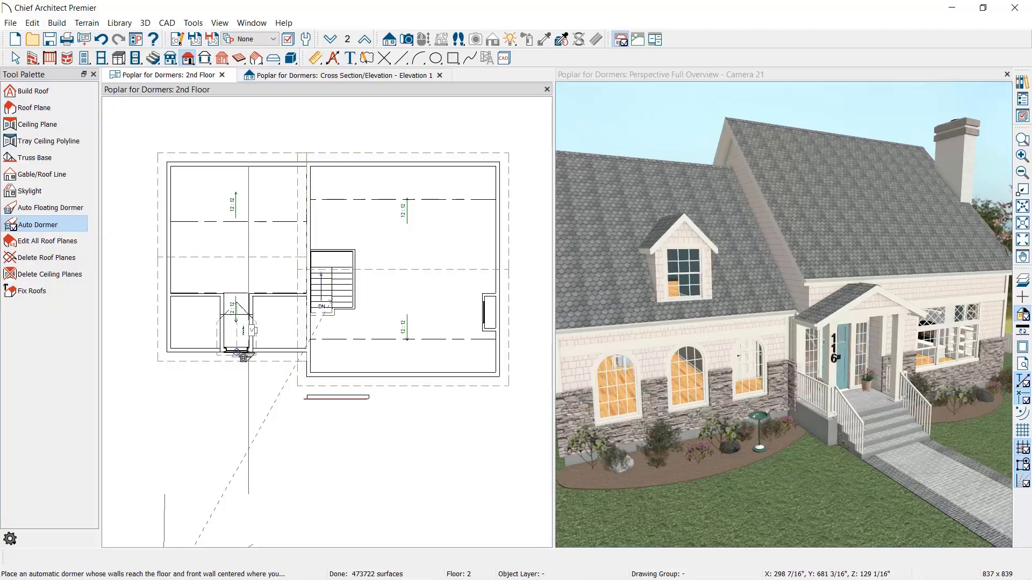
{"action": "left_click", "coordinate": [353, 76]}
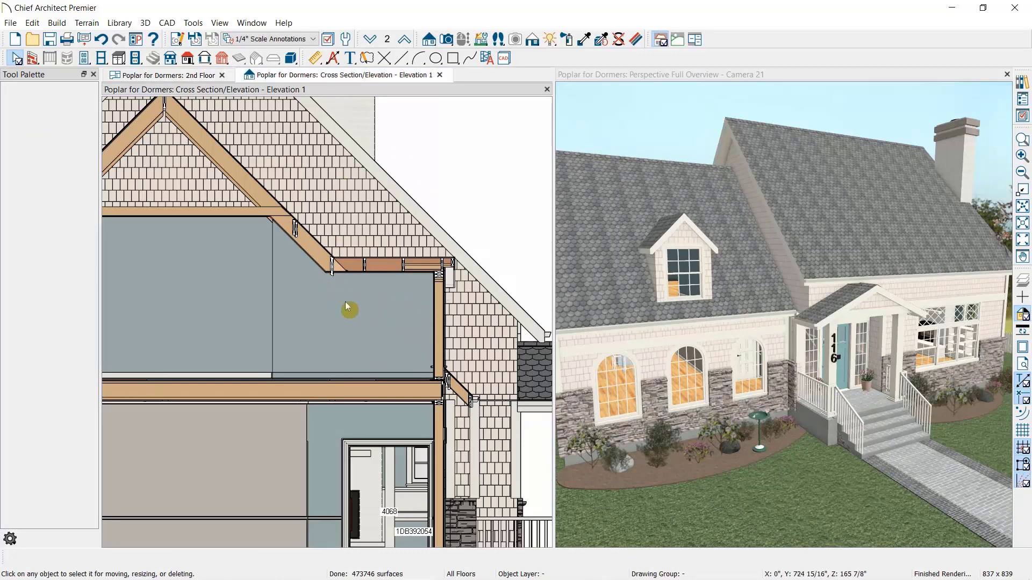
{"action": "left_click", "coordinate": [195, 75]}
Step: Set the auto dormer's walls to reach the existing ceiling
{"action": "left_click", "coordinate": [221, 317]}
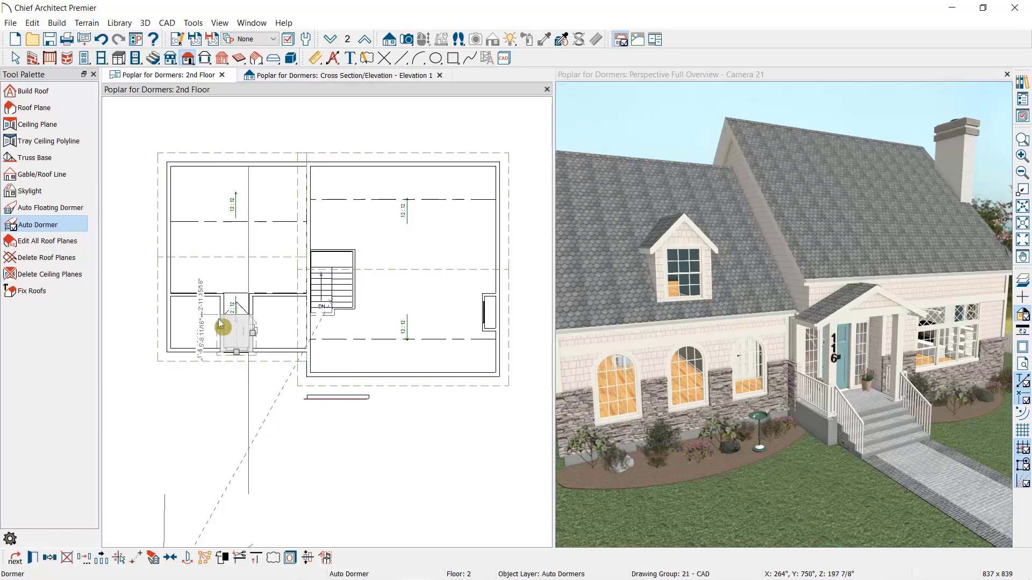
{"action": "double_click", "coordinate": [220, 325]}
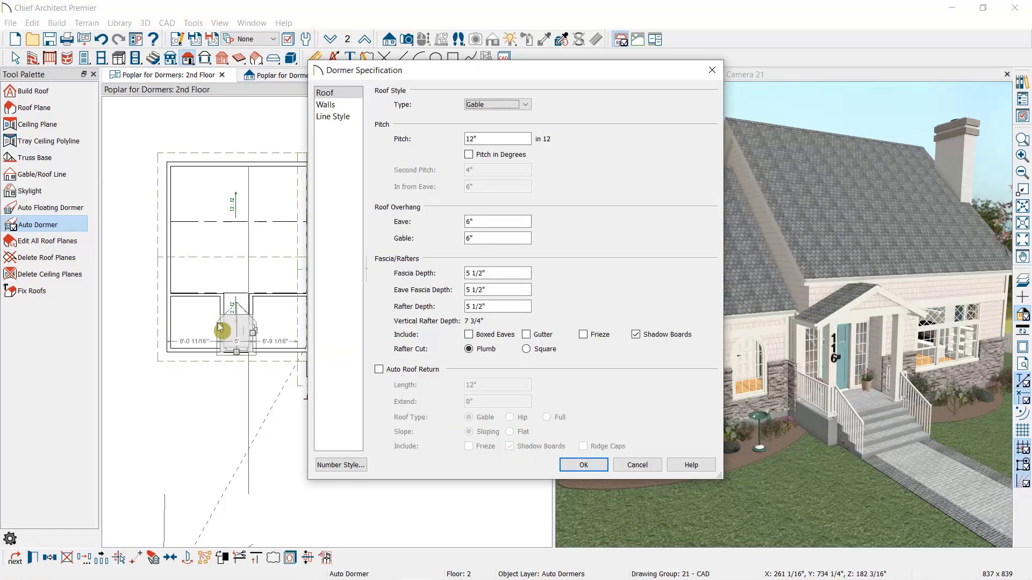
{"action": "left_click", "coordinate": [331, 107]}
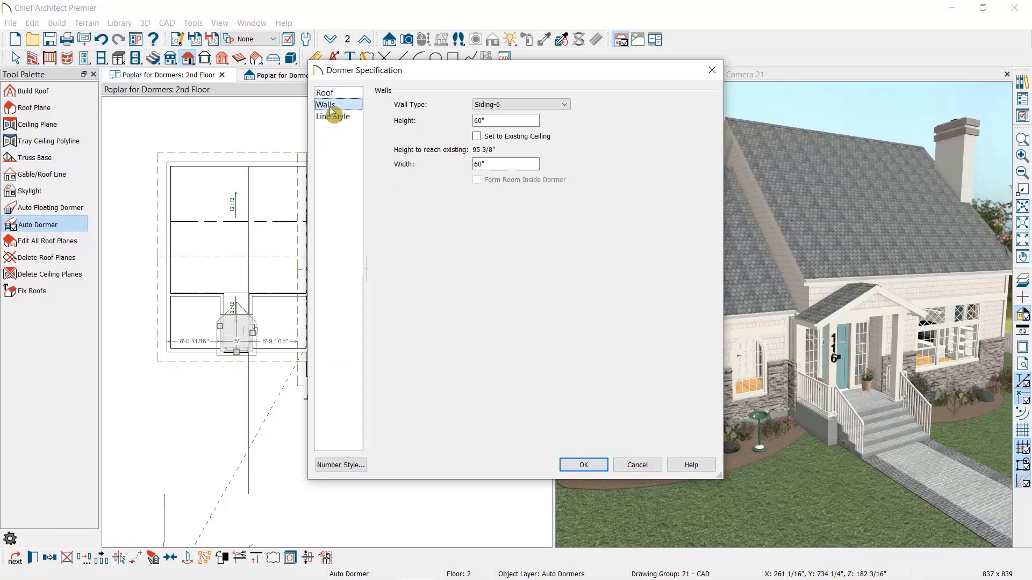
{"action": "left_click", "coordinate": [530, 139]}
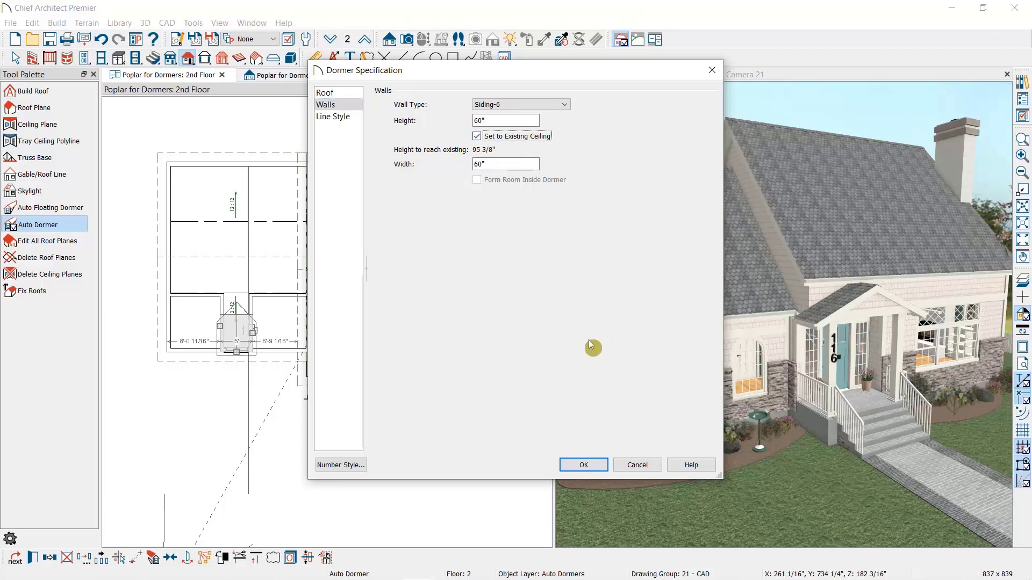
{"action": "left_click", "coordinate": [583, 464]}
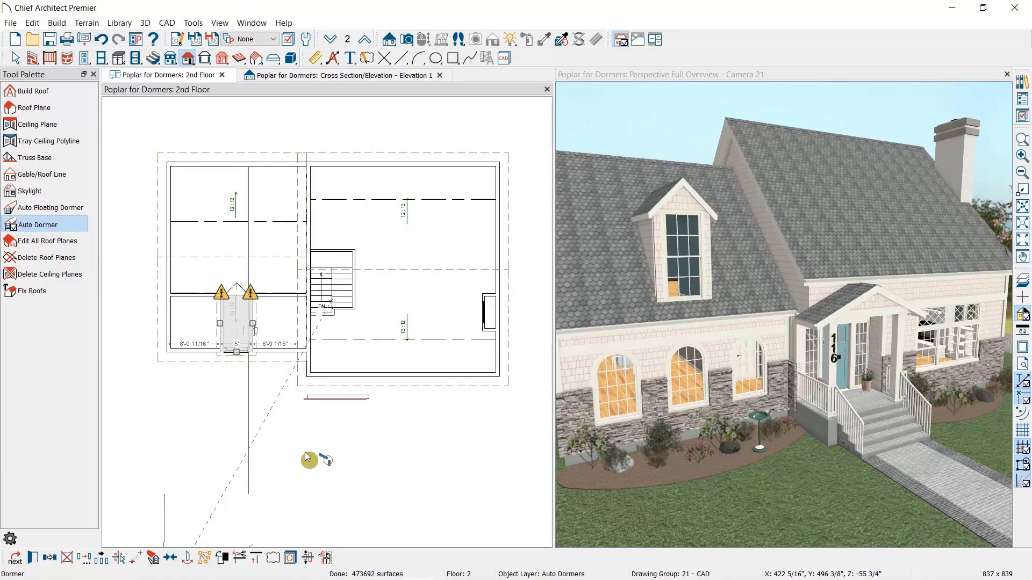
Step: In 3D, lower the dormer window's top to 72 inches and raise its sill
{"action": "left_click", "coordinate": [686, 250]}
{"action": "left_click", "coordinate": [685, 251]}
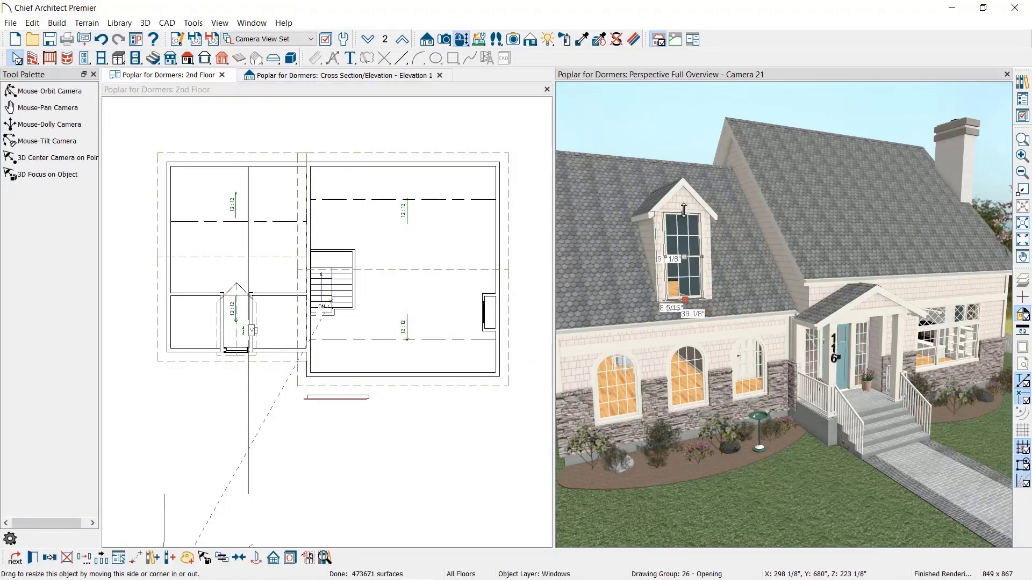
{"action": "left_click_drag", "start_coordinate": [684, 209], "coordinate": [684, 221]}
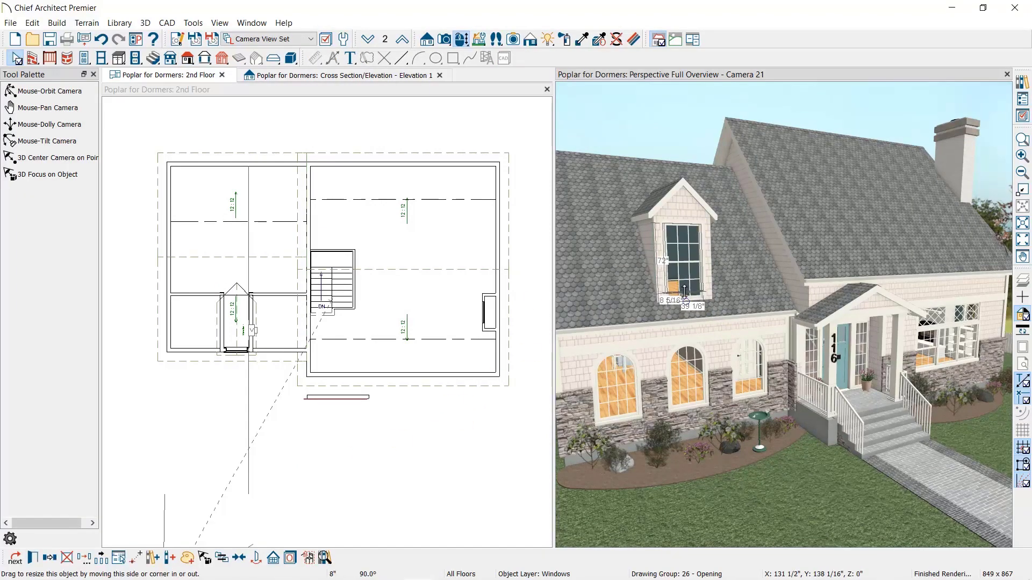
{"action": "left_click_drag", "start_coordinate": [685, 290], "coordinate": [684, 287]}
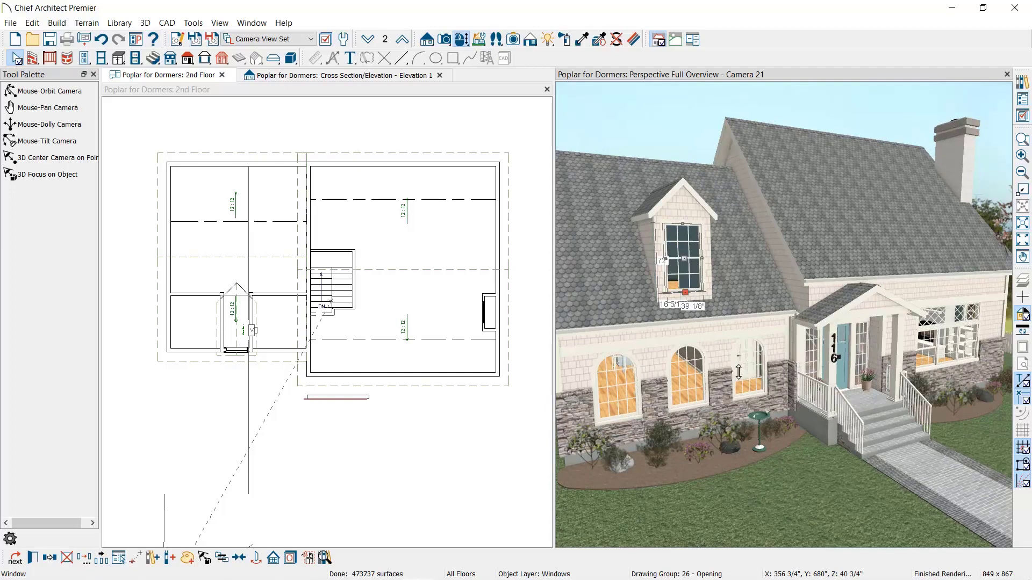
{"action": "left_click", "coordinate": [196, 352]}
{"action": "scroll", "coordinate": [215, 349], "scroll_direction": "up", "scroll_amount": 4}
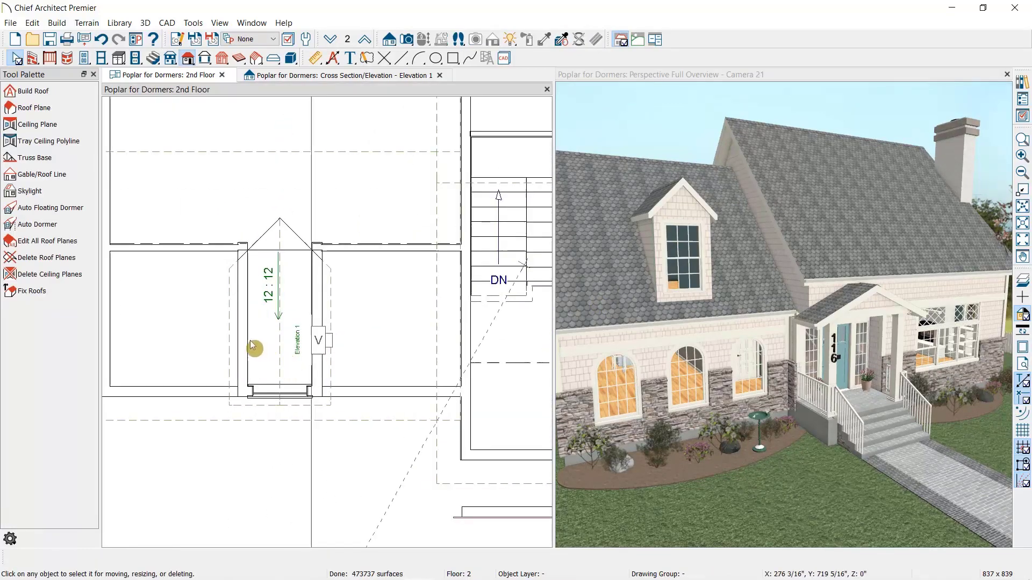
Step: Break the auto dormer into separate walls and roof planes, then inspect its left wall and roof
{"action": "left_click", "coordinate": [252, 345]}
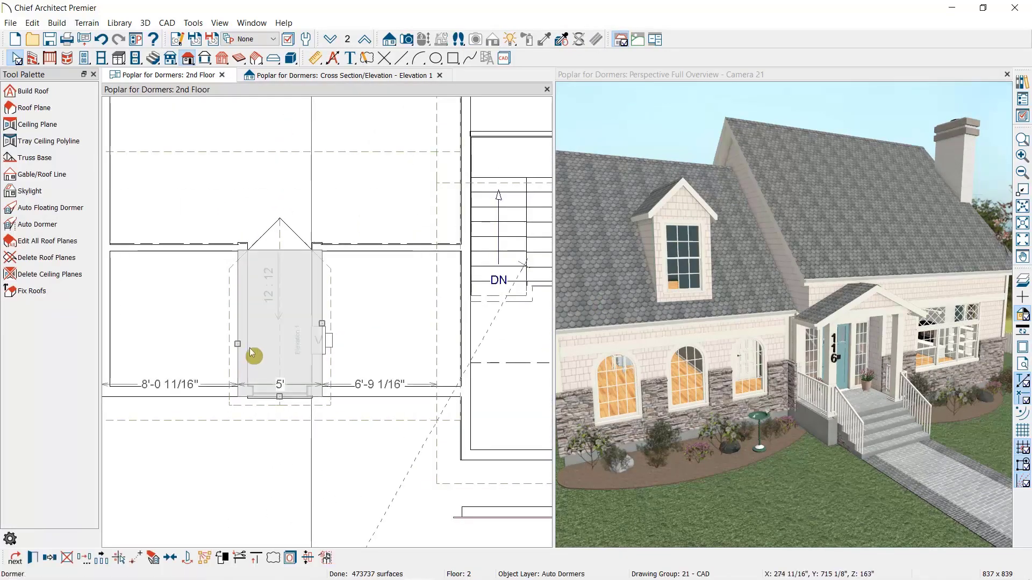
{"action": "left_click", "coordinate": [153, 559]}
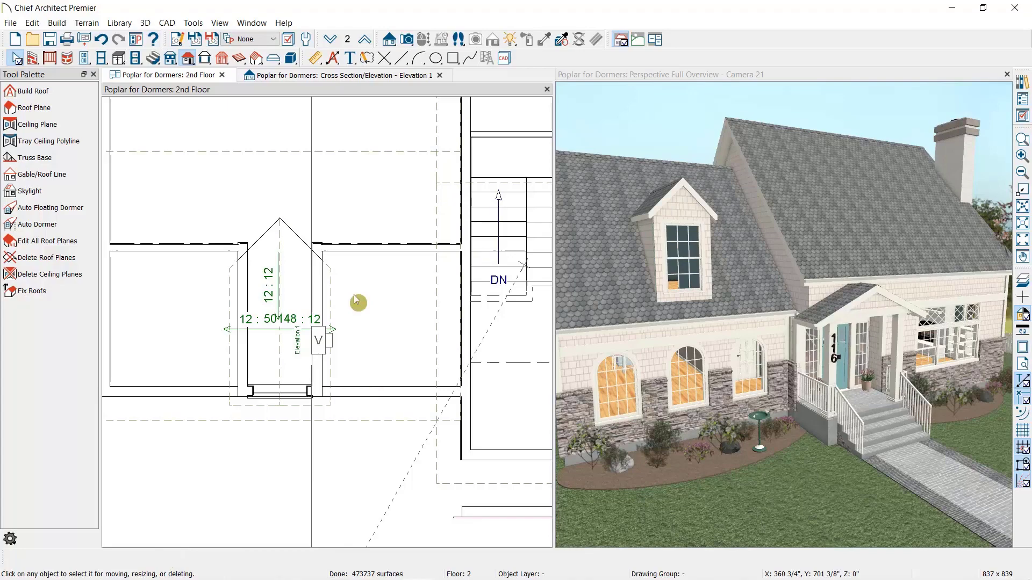
{"action": "left_click", "coordinate": [240, 293]}
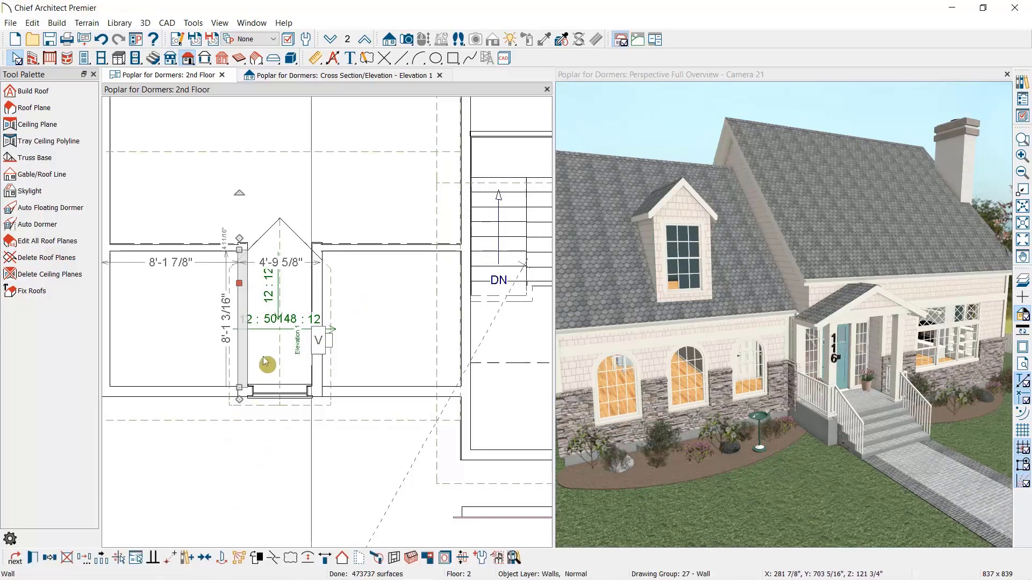
{"action": "left_click", "coordinate": [278, 380]}
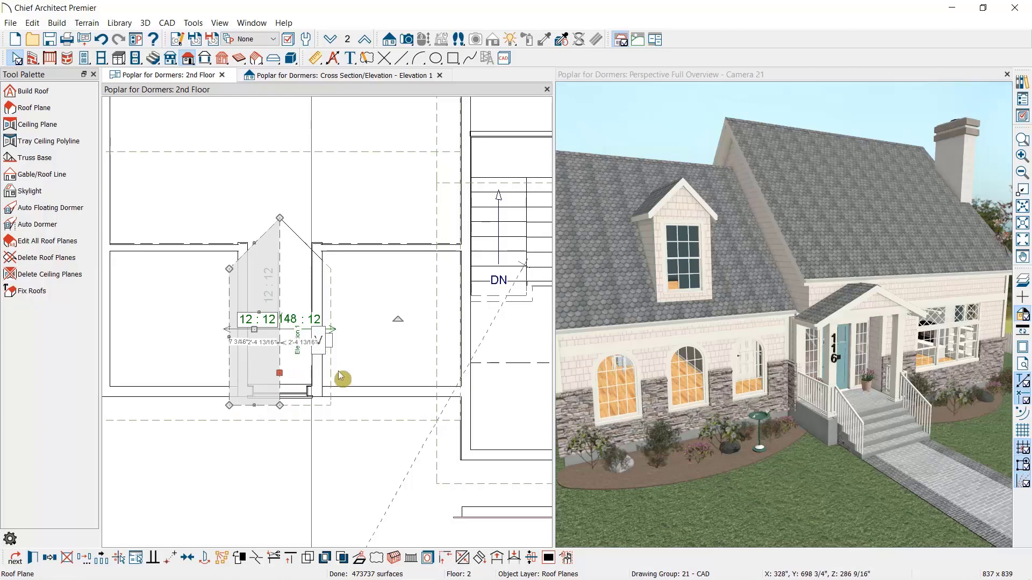
{"action": "scroll", "coordinate": [433, 443], "scroll_direction": "down", "scroll_amount": 1}
{"action": "middle_click_drag", "start_coordinate": [433, 446], "coordinate": [390, 438]}
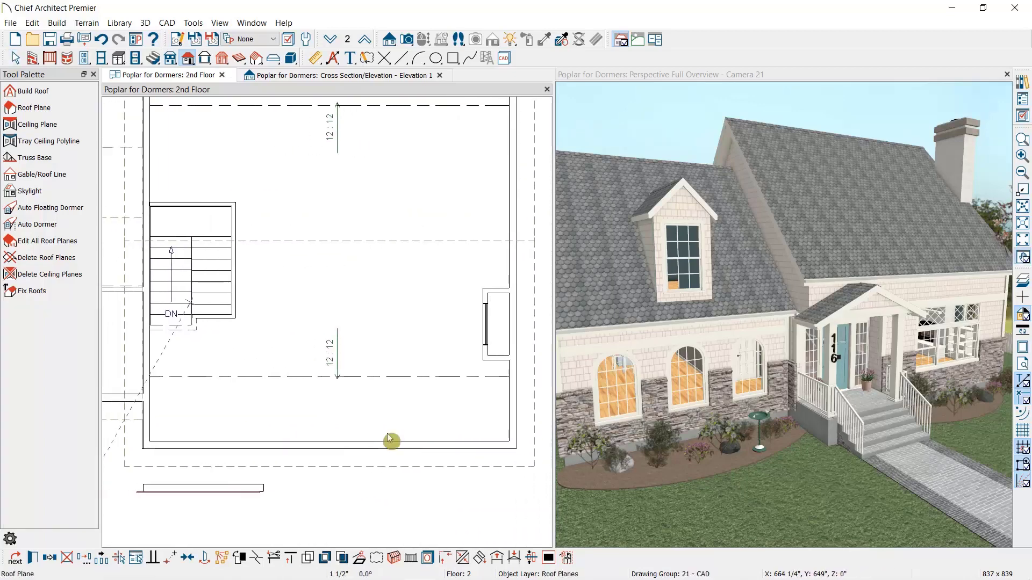
Step: Draw a straight interior wall rightward from the stair corner
{"action": "left_click", "coordinate": [32, 58]}
{"action": "left_click", "coordinate": [50, 108]}
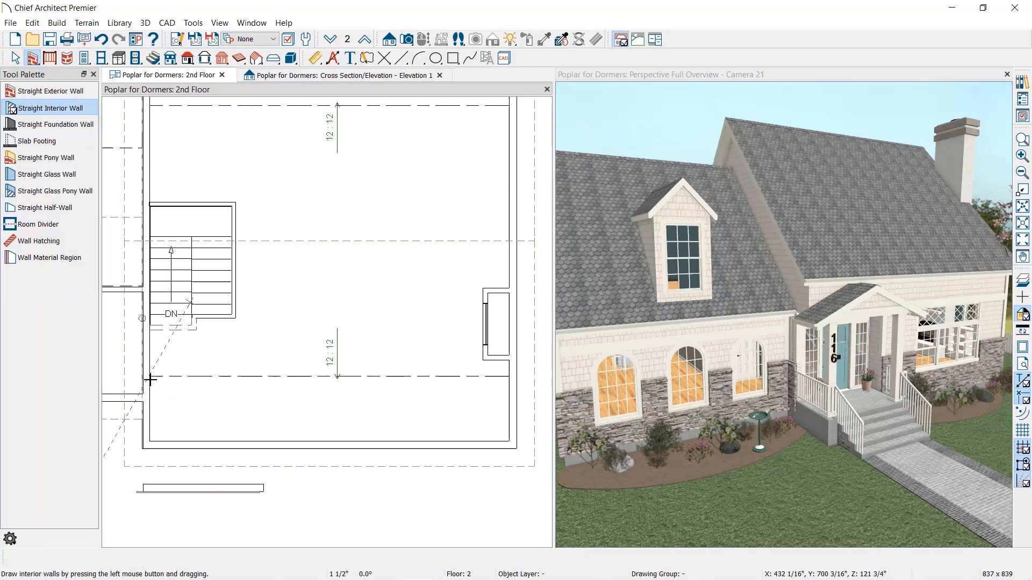
{"action": "left_click_drag", "start_coordinate": [150, 380], "coordinate": [514, 392]}
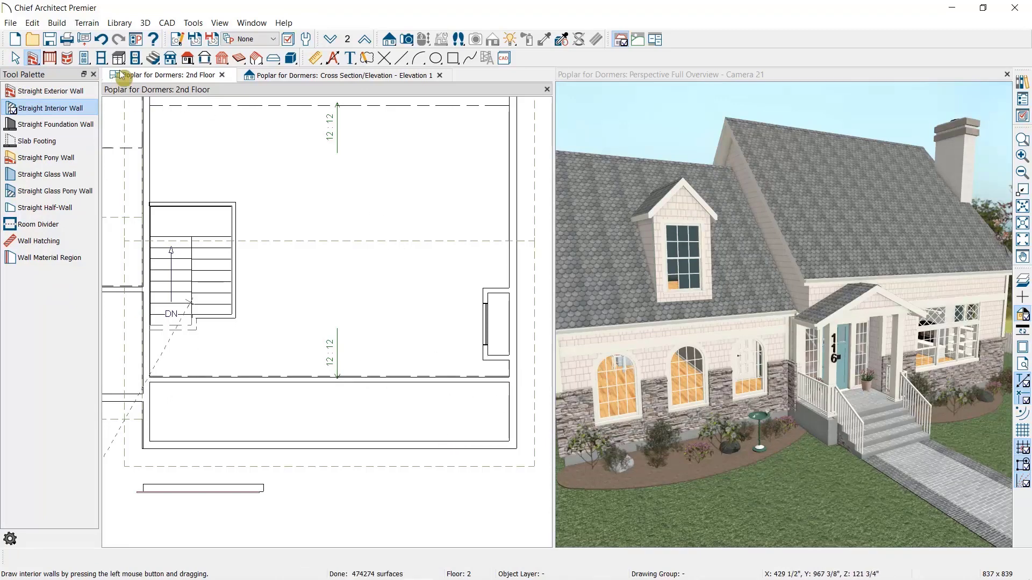
Step: Place a second Auto Dormer on the front wall right of the gable dormer
{"action": "left_click", "coordinate": [188, 59]}
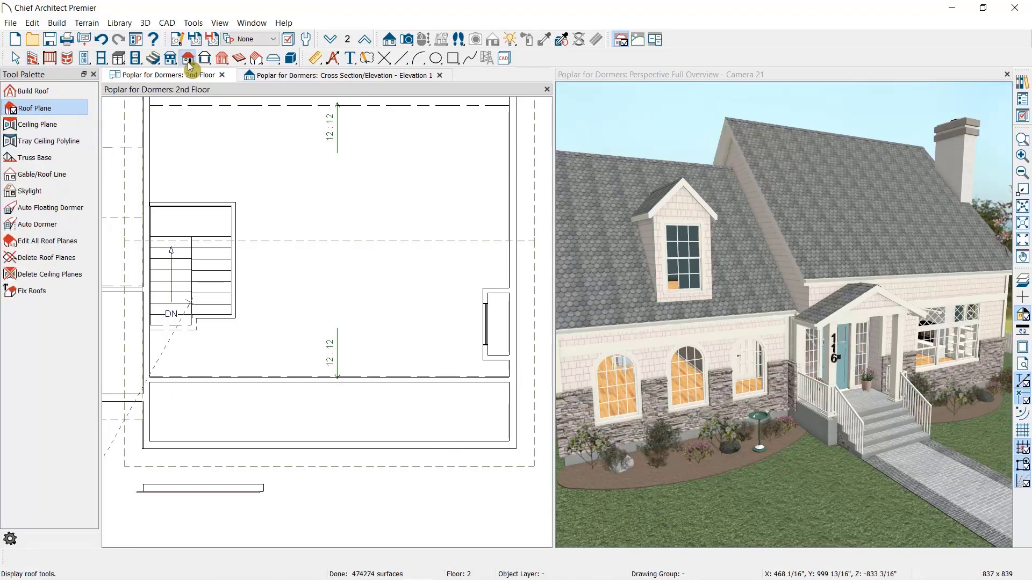
{"action": "left_click", "coordinate": [59, 226]}
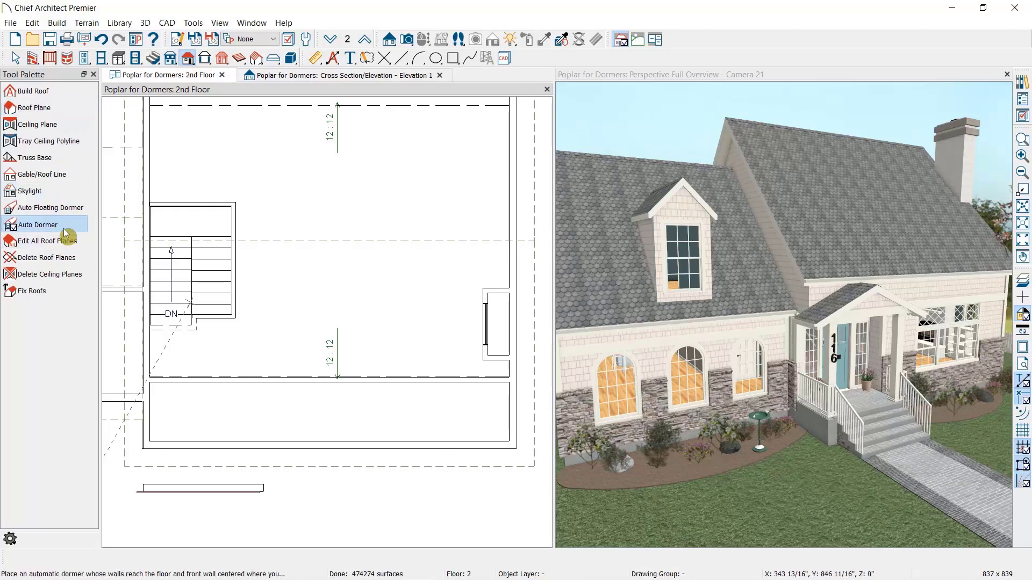
{"action": "left_click", "coordinate": [339, 441]}
Step: Change the new dormer's roof type to Shed
{"action": "double_click", "coordinate": [362, 423]}
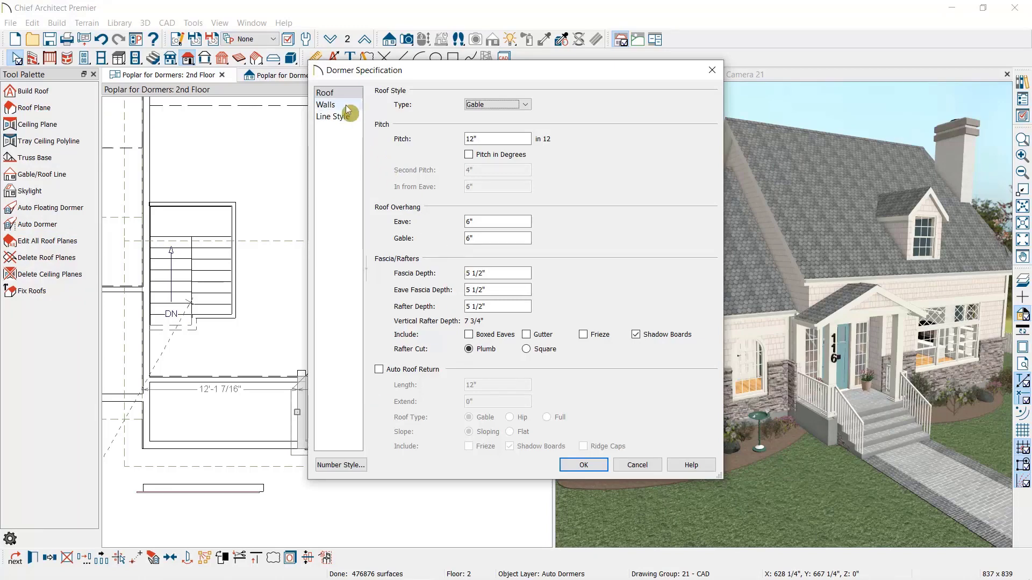
{"action": "left_click", "coordinate": [346, 107]}
{"action": "left_click", "coordinate": [487, 137]}
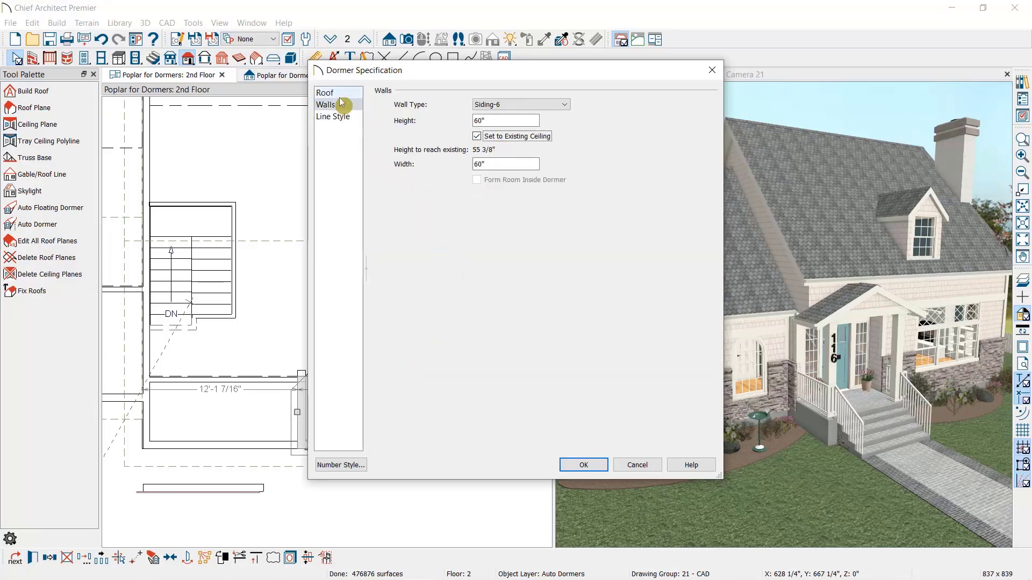
{"action": "left_click", "coordinate": [325, 93]}
{"action": "left_click", "coordinate": [518, 105]}
{"action": "left_click", "coordinate": [516, 140]}
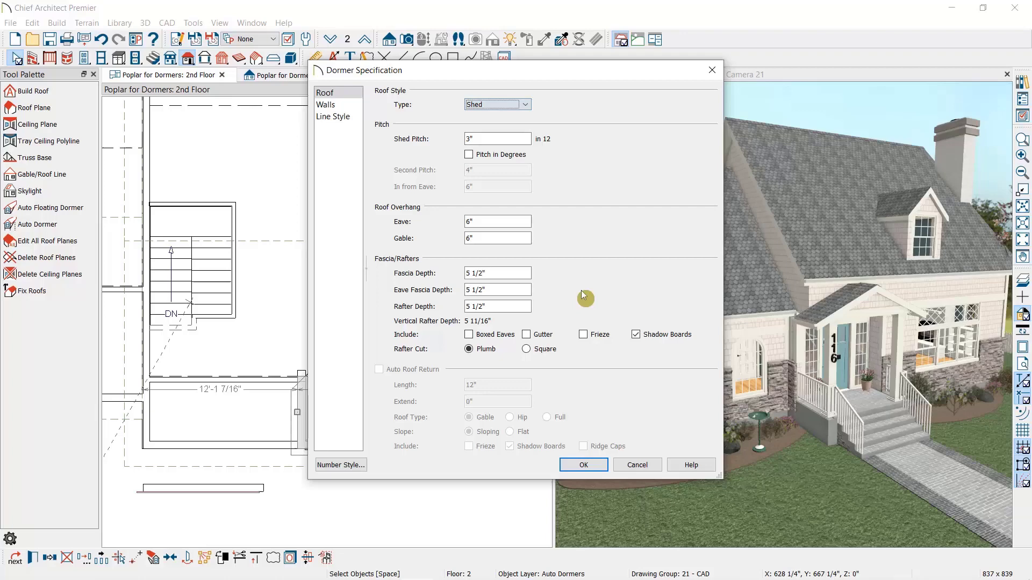
{"action": "left_click", "coordinate": [584, 464]}
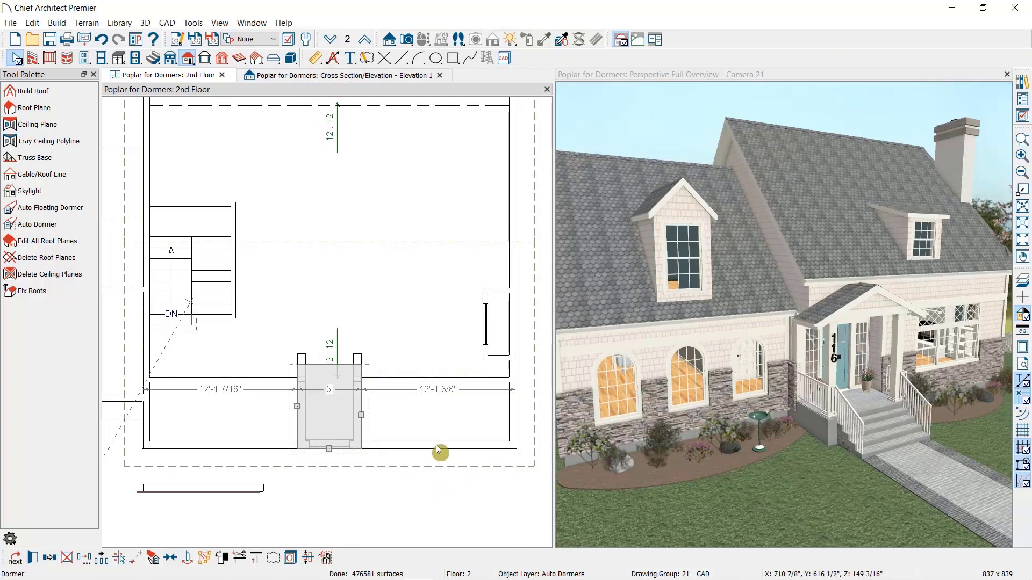
Step: Stretch both sides of the shed dormer to about 22'-7" wide and centre it on the front wall
{"action": "left_click_drag", "start_coordinate": [295, 406], "coordinate": [175, 406]}
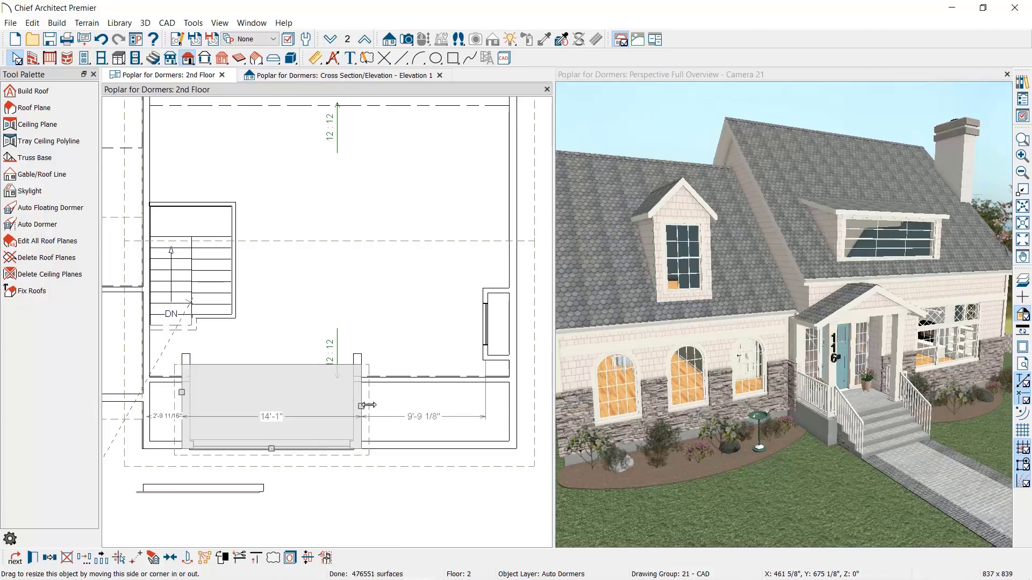
{"action": "left_click_drag", "start_coordinate": [356, 407], "coordinate": [468, 477]}
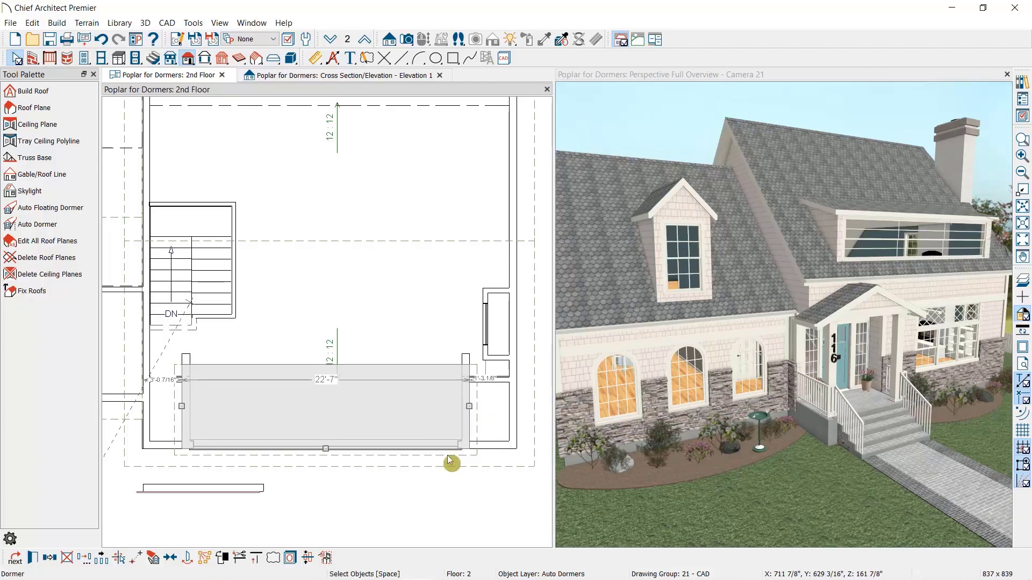
{"action": "left_click", "coordinate": [174, 560]}
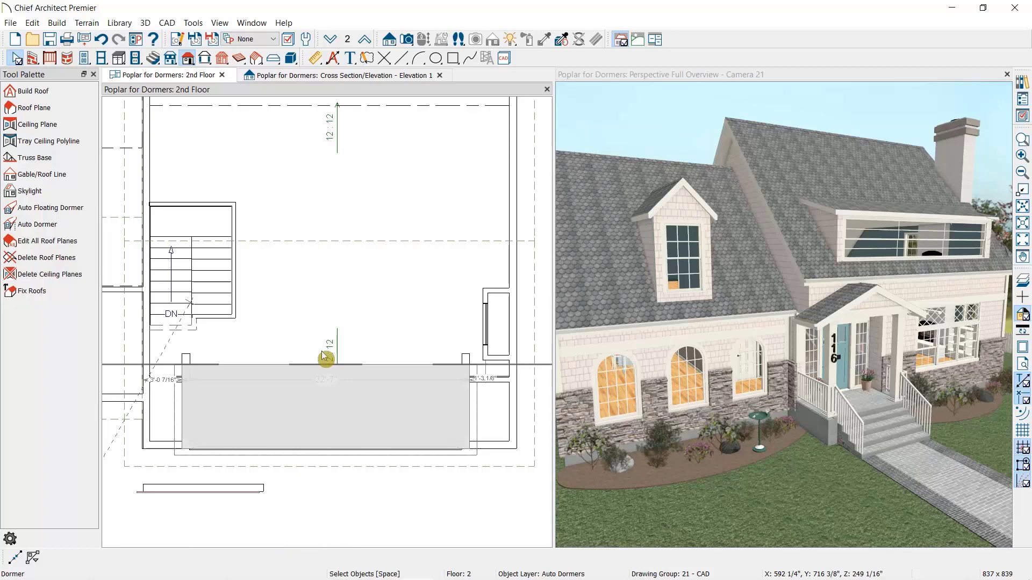
{"action": "left_click", "coordinate": [327, 326]}
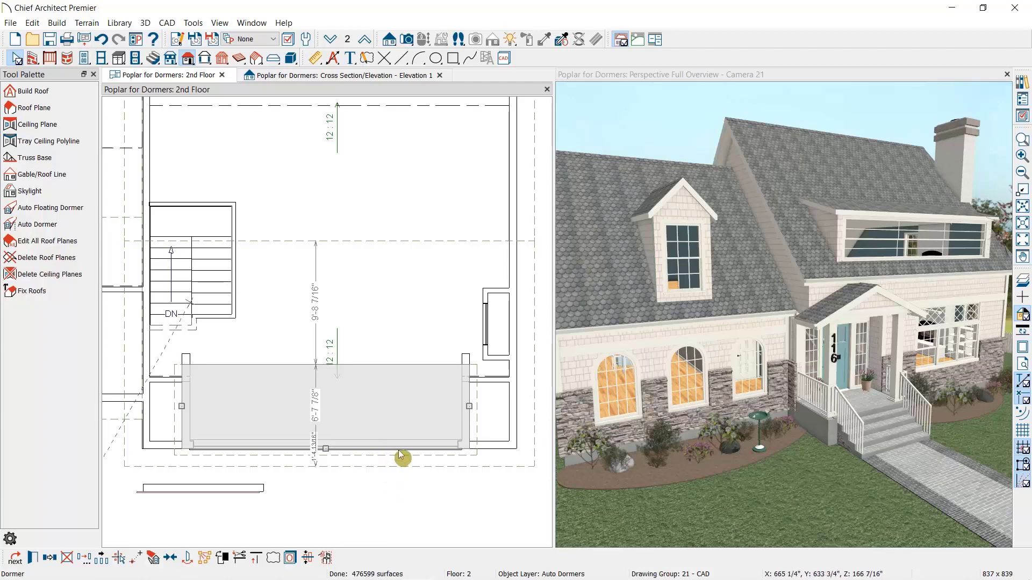
Step: Narrow the dormer window to 3' and set a 36" Multiple Copy offset
{"action": "left_click", "coordinate": [425, 445]}
{"action": "left_click_drag", "start_coordinate": [459, 445], "coordinate": [260, 457]}
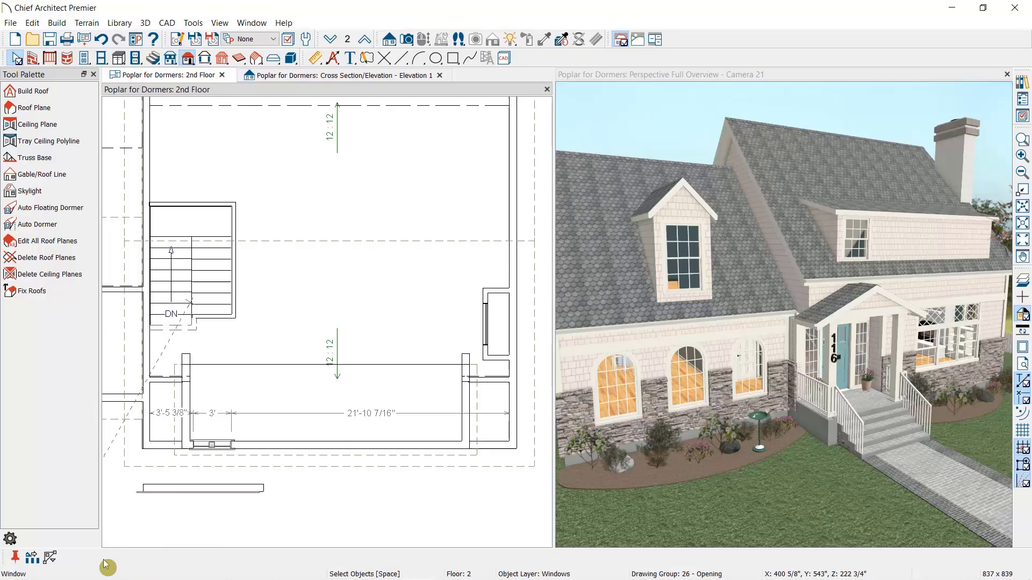
{"action": "left_click", "coordinate": [102, 560]}
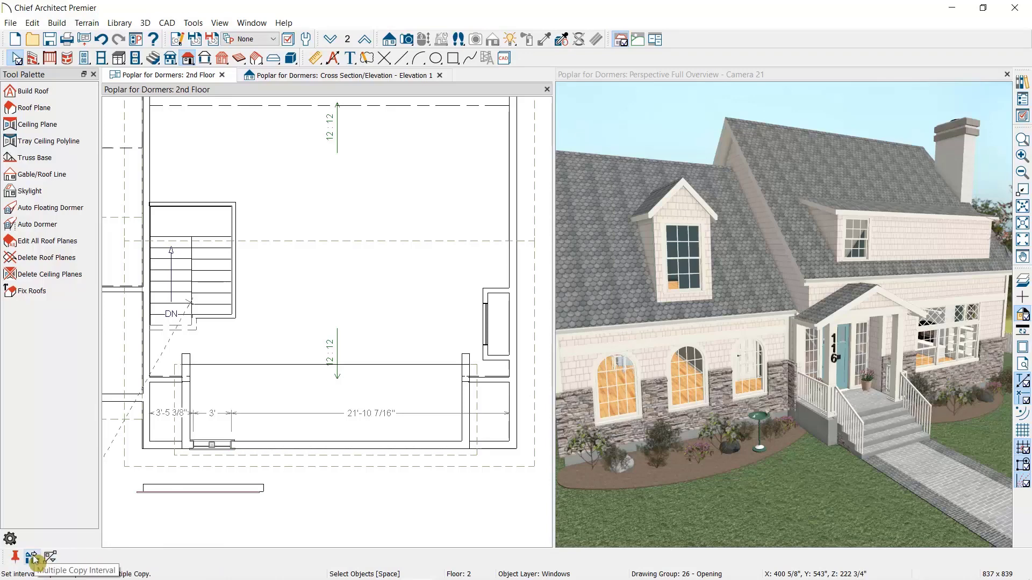
{"action": "left_click", "coordinate": [32, 559]}
{"action": "left_click", "coordinate": [446, 177]}
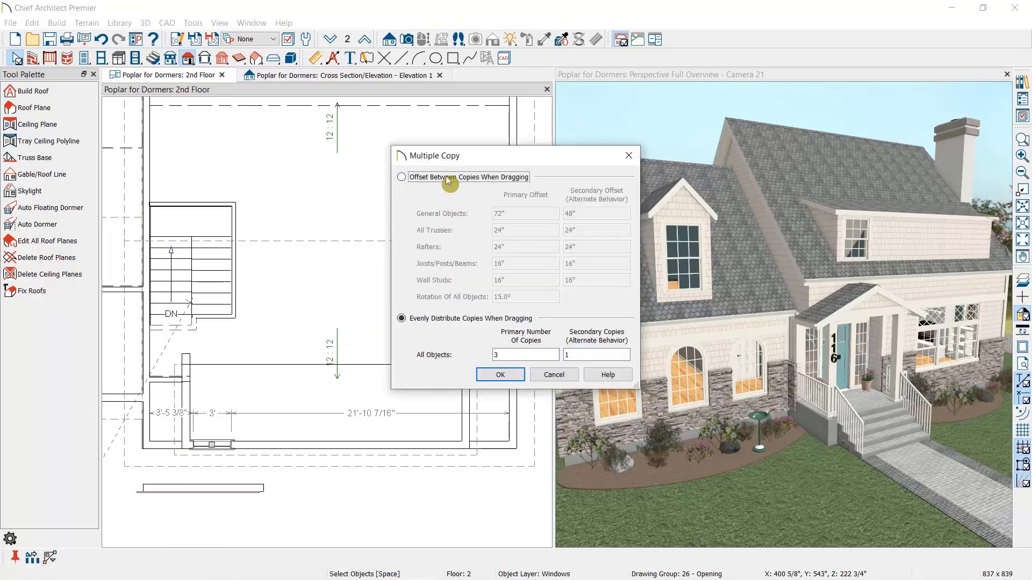
{"action": "type", "text": "36"}
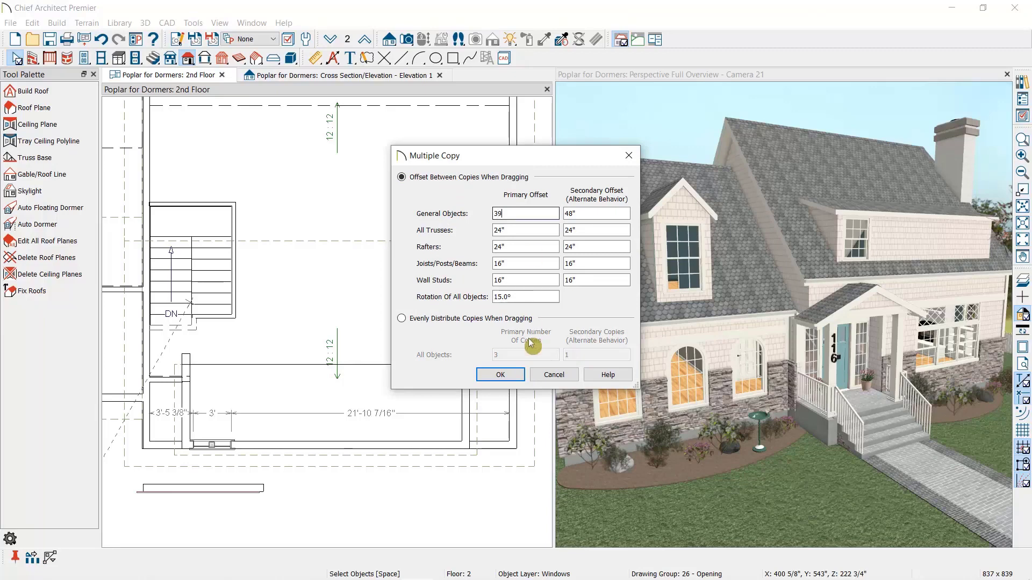
{"action": "left_click", "coordinate": [500, 374]}
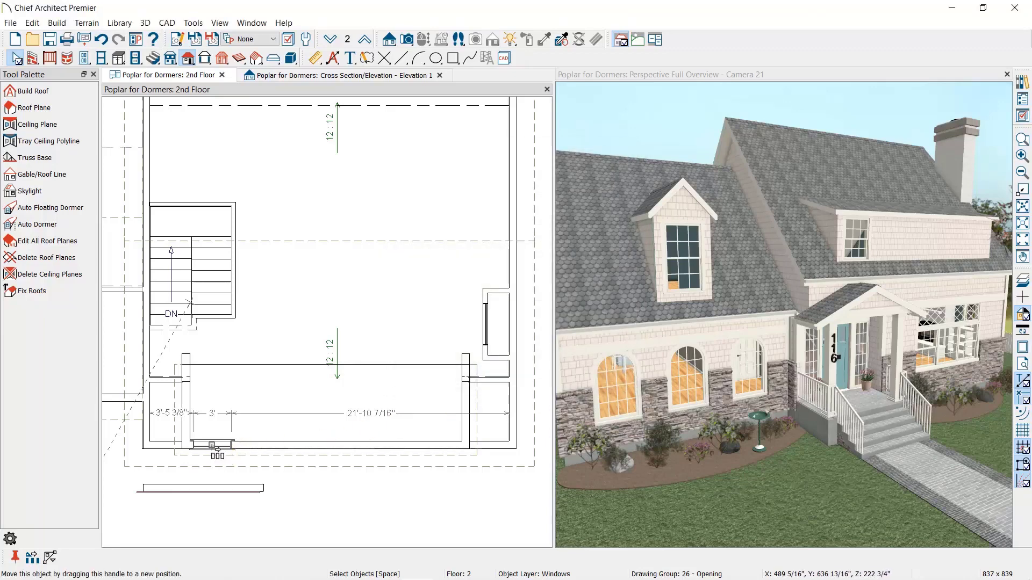
Step: Copy the window along the dormer wall into a row of six, then start selecting them
{"action": "left_click_drag", "start_coordinate": [213, 446], "coordinate": [430, 497]}
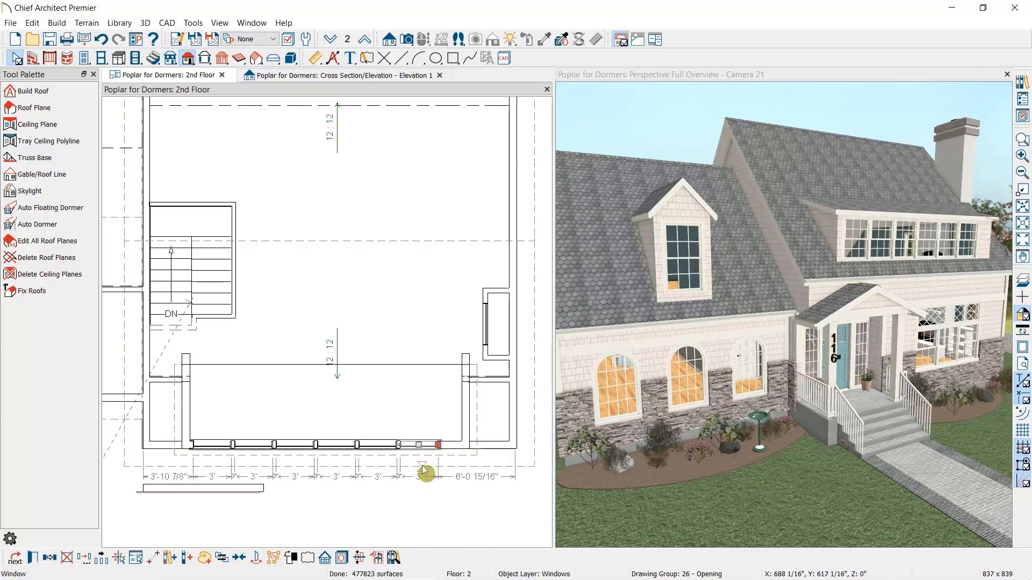
{"action": "left_click", "coordinate": [379, 450], "text": "shift"}
{"action": "left_click", "coordinate": [338, 449], "text": "shift"}
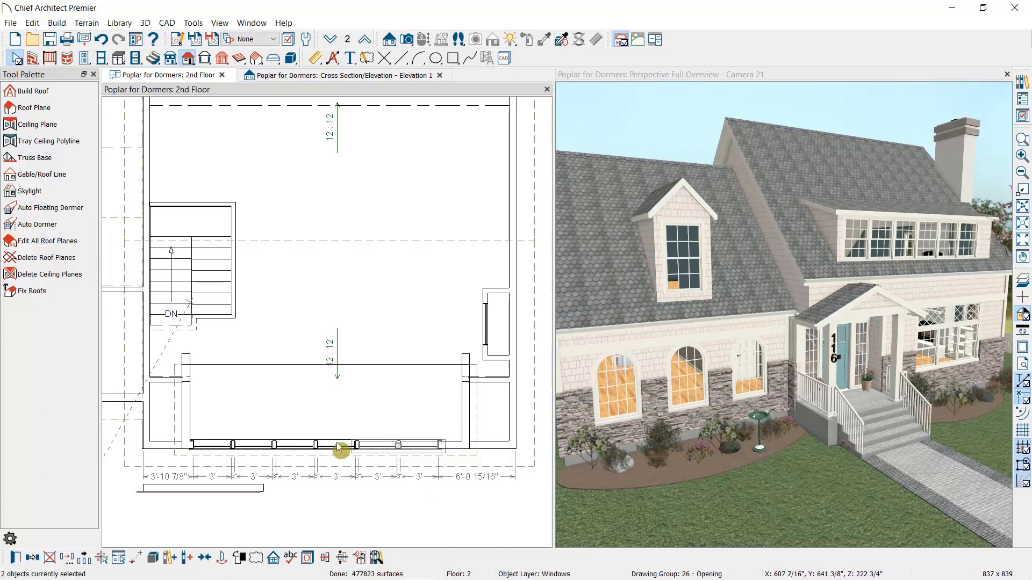
Step: Centre all six dormer windows along the wall and maximize the Camera 21 3D view
{"action": "left_click", "coordinate": [294, 450], "text": "shift"}
{"action": "left_click", "coordinate": [253, 450], "text": "shift"}
{"action": "left_click", "coordinate": [217, 451], "text": "shift"}
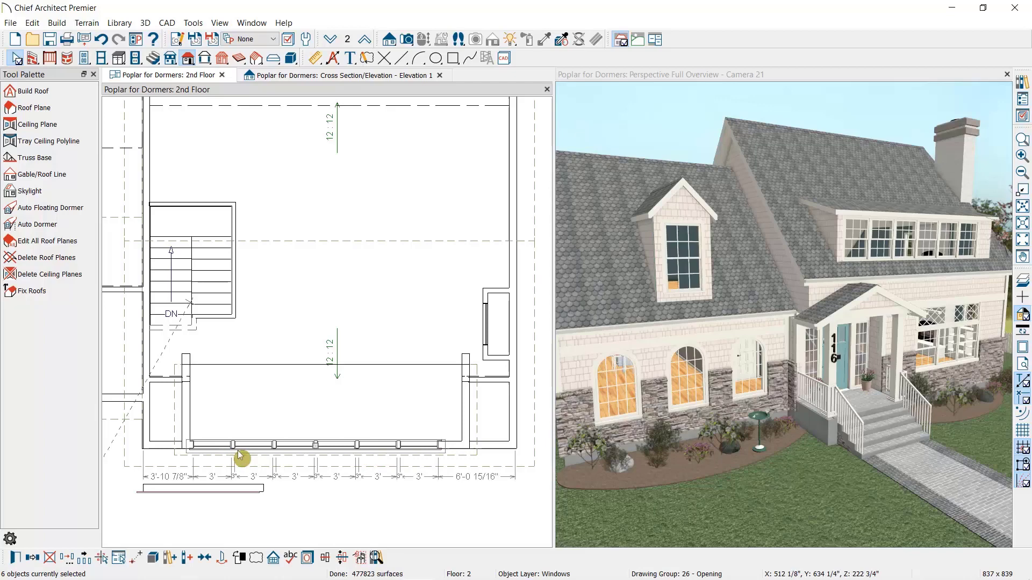
{"action": "left_click", "coordinate": [204, 559]}
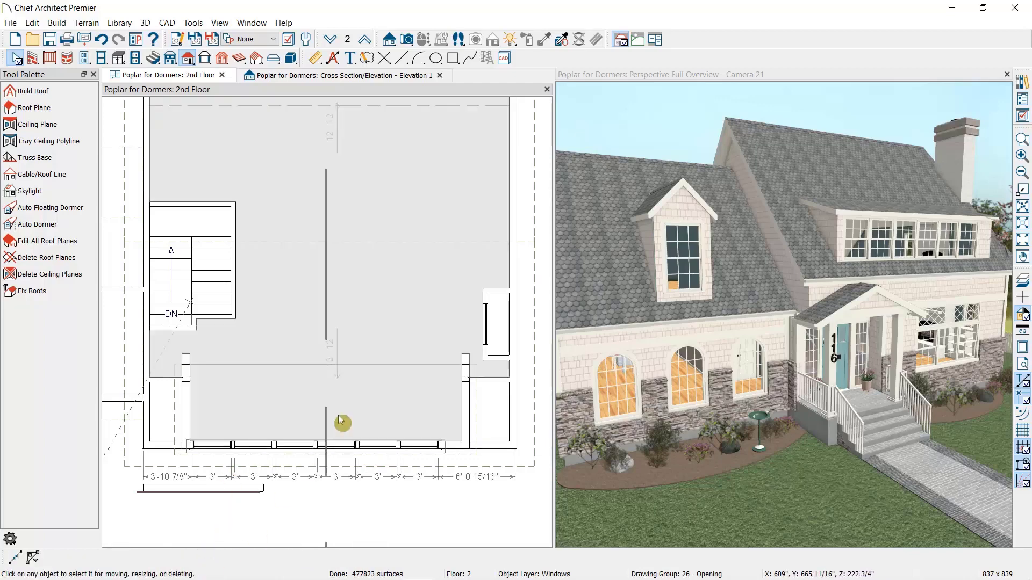
{"action": "left_click", "coordinate": [341, 416]}
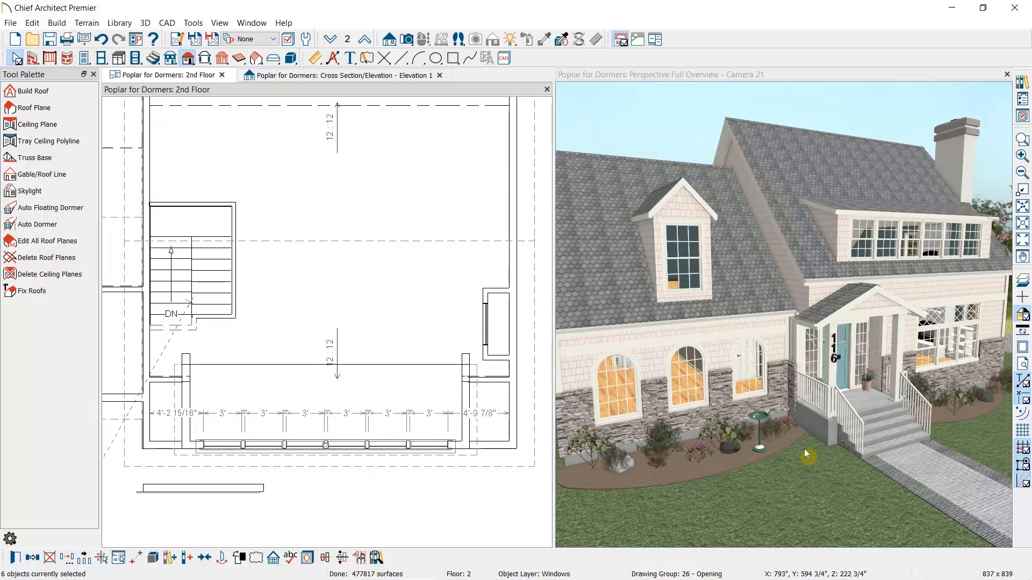
{"action": "double_click", "coordinate": [786, 75]}
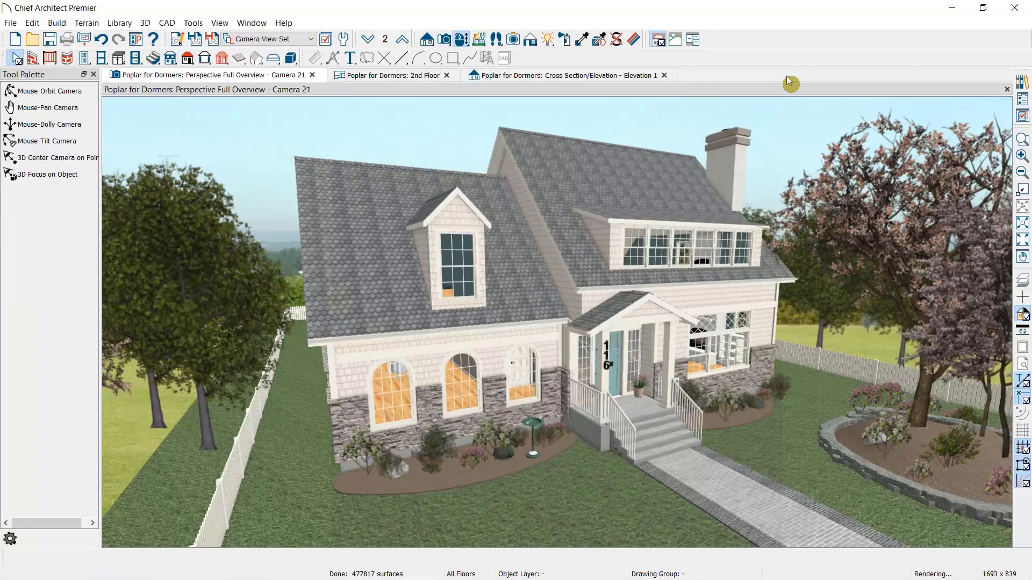